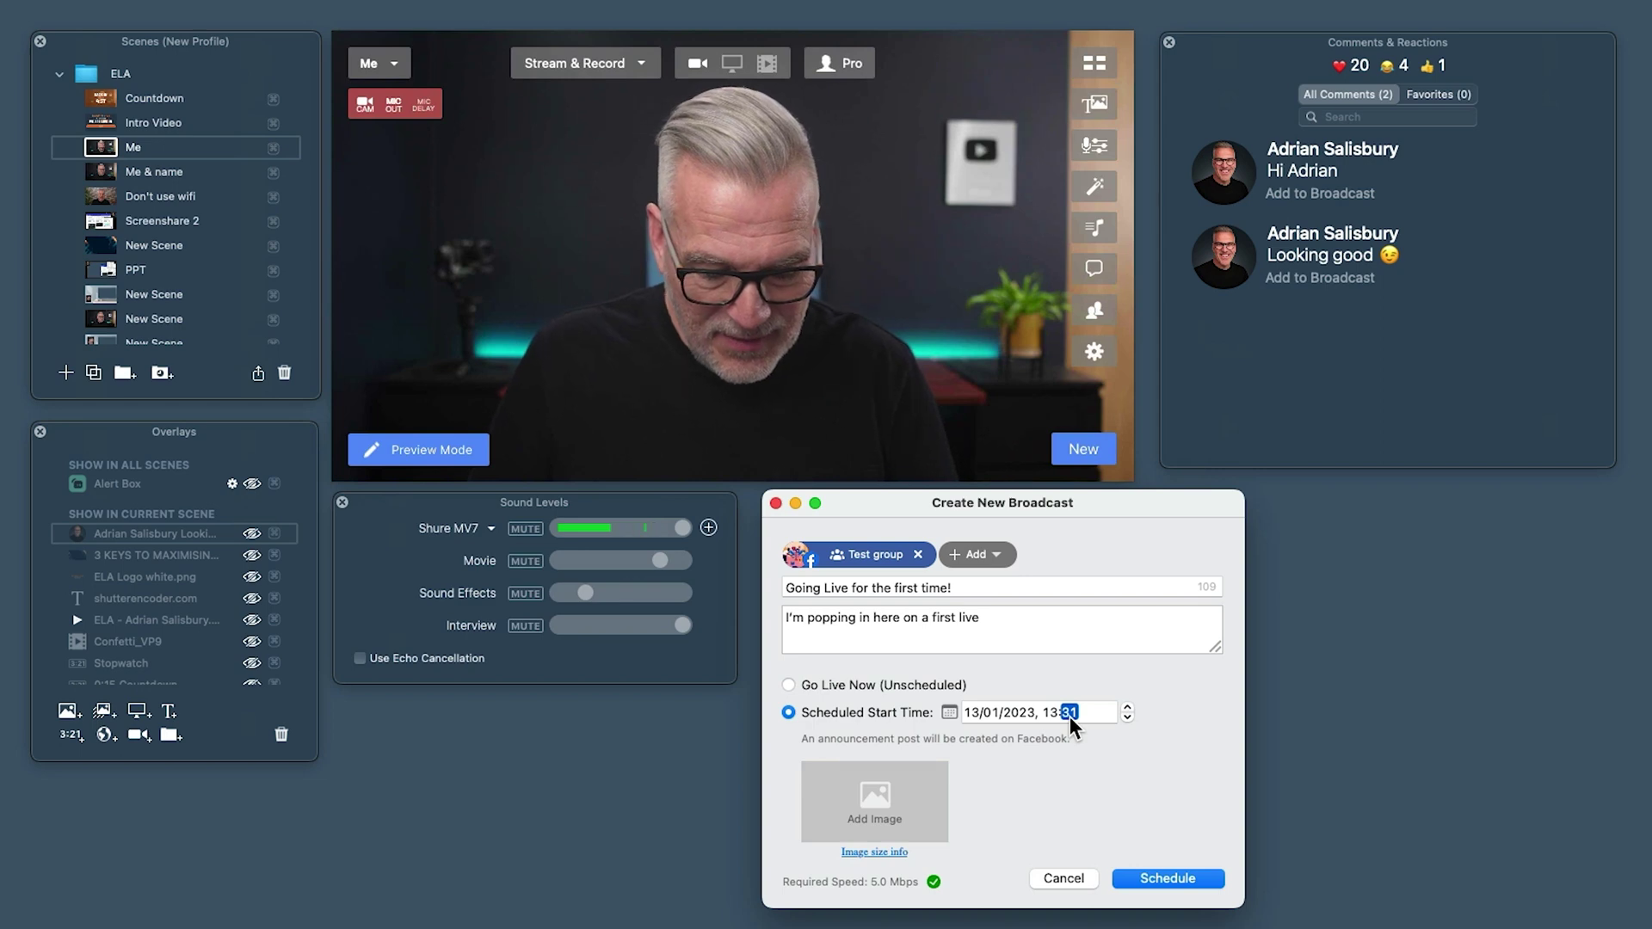
# - Set the scheduled start to 13:35 on 13/01/2023 and schedule the broadcast
pyautogui.write('35')
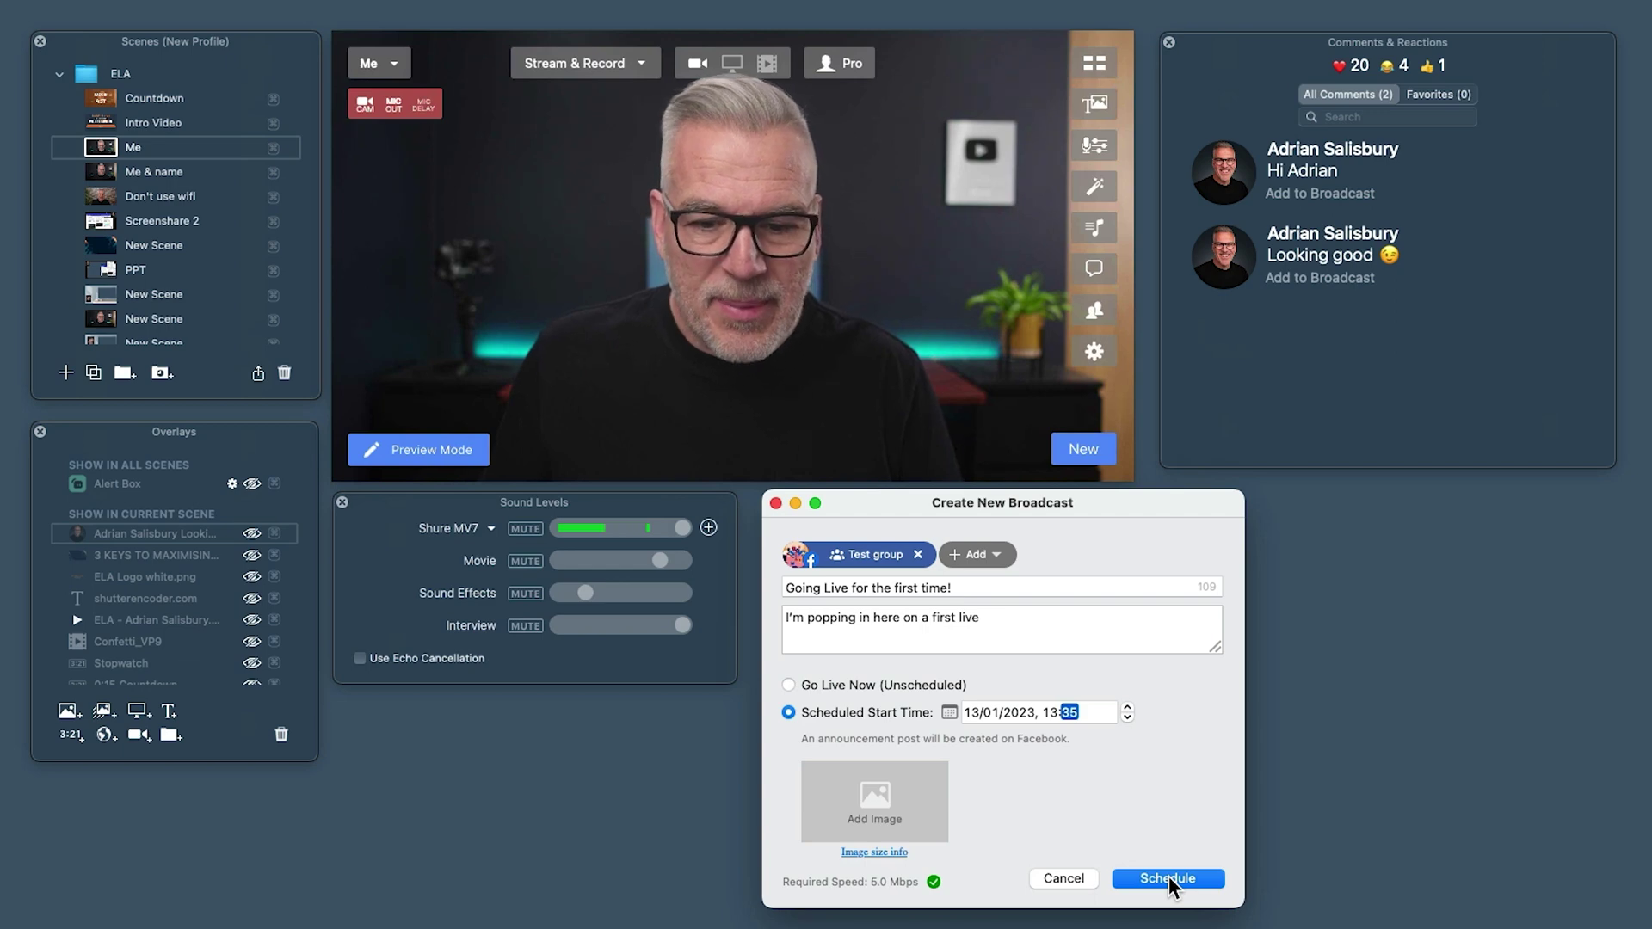
pyautogui.click(1169, 876)
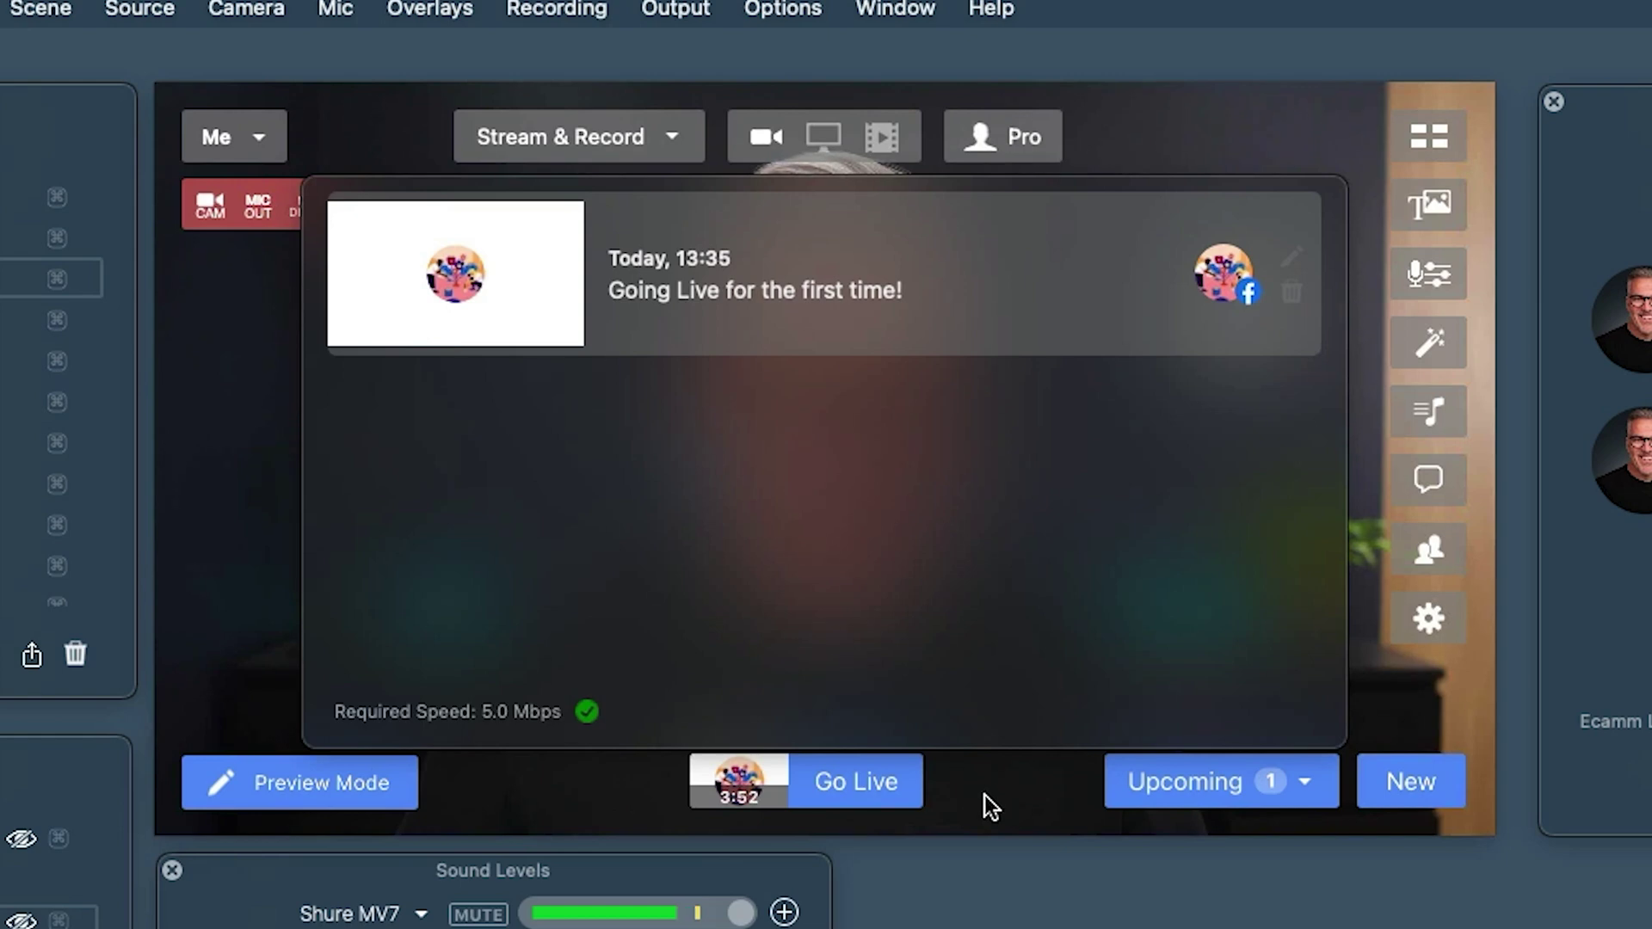
# - Copy the Event URL of the upcoming 'Going Live for the first time!' broadcast
pyautogui.click(991, 807)
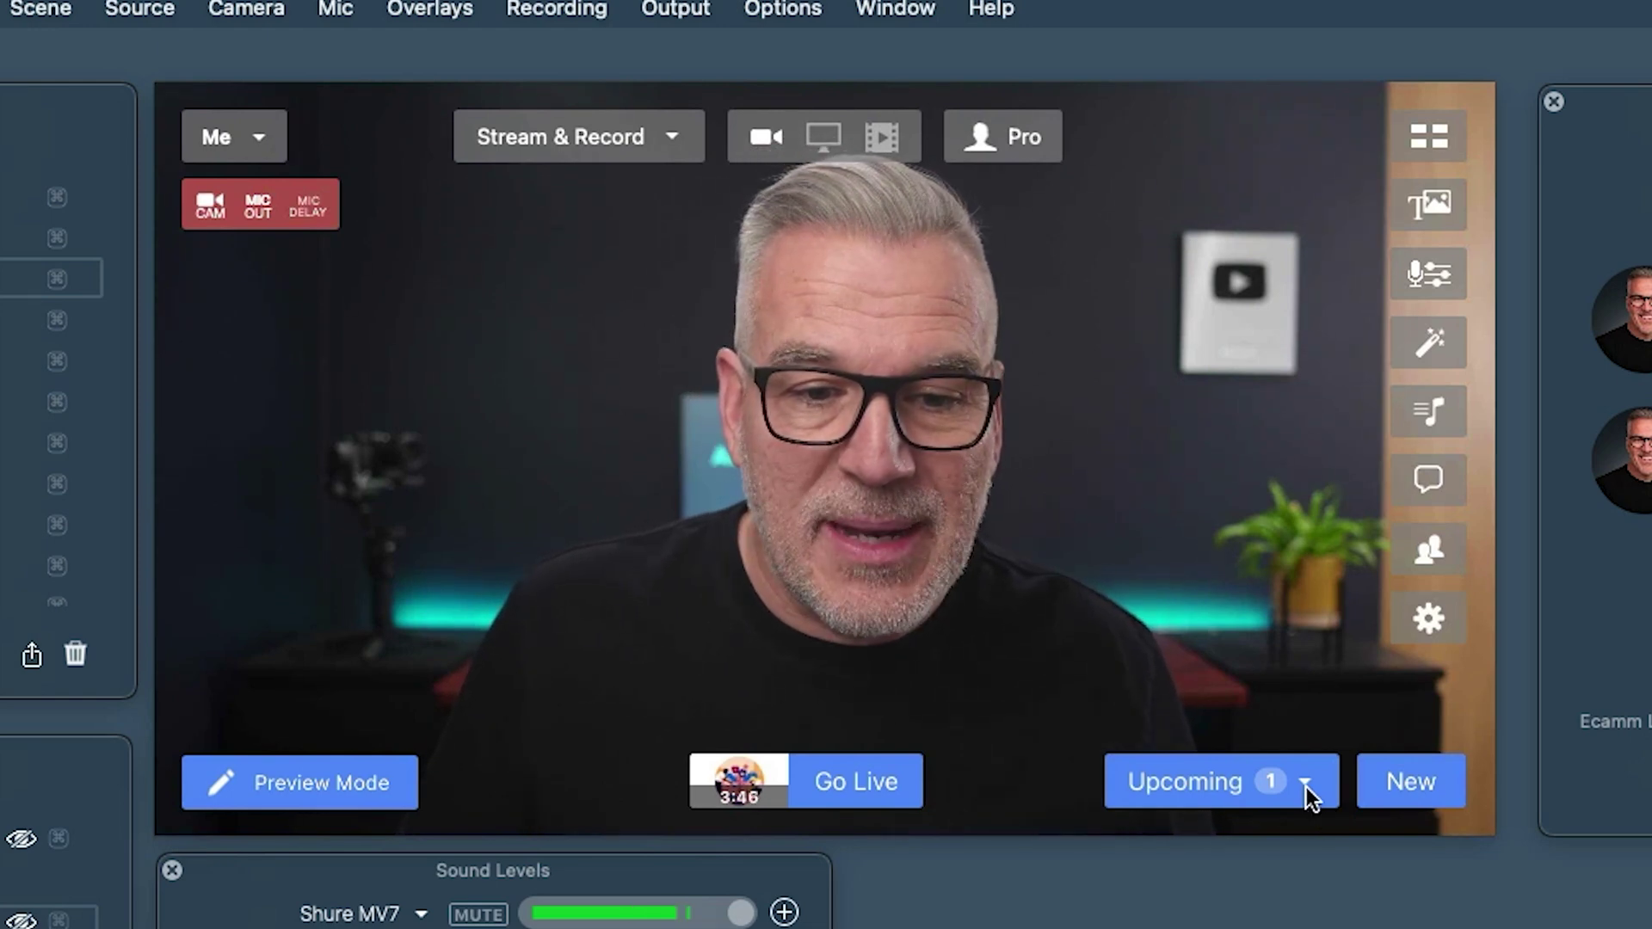
pyautogui.click(1154, 783)
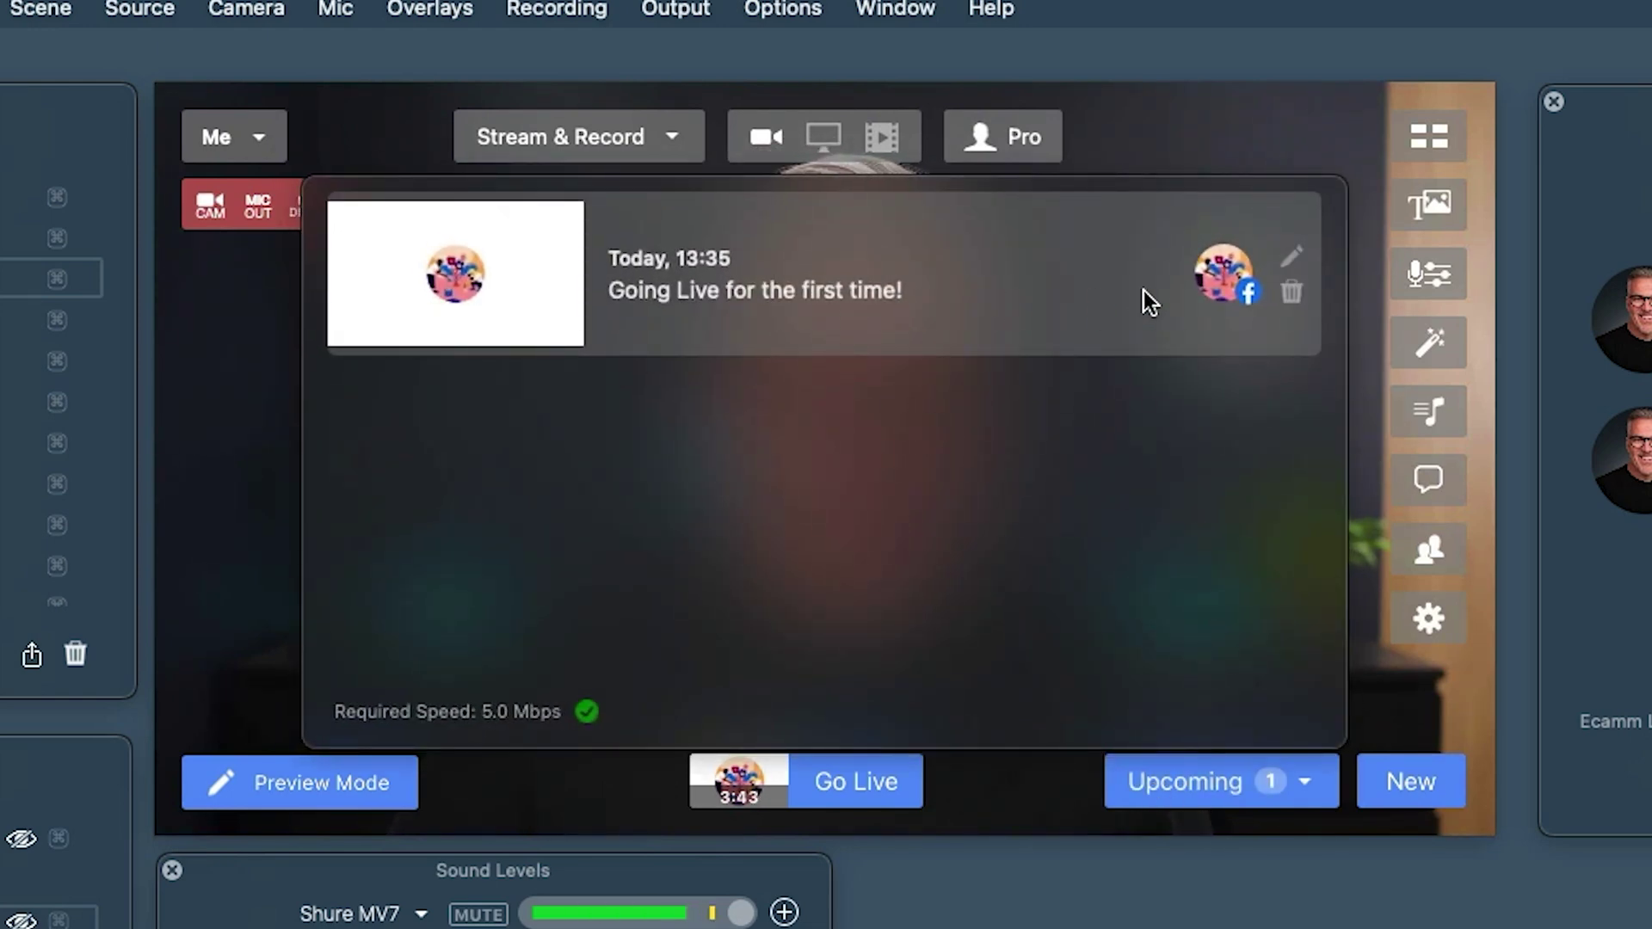
pyautogui.click(1230, 274)
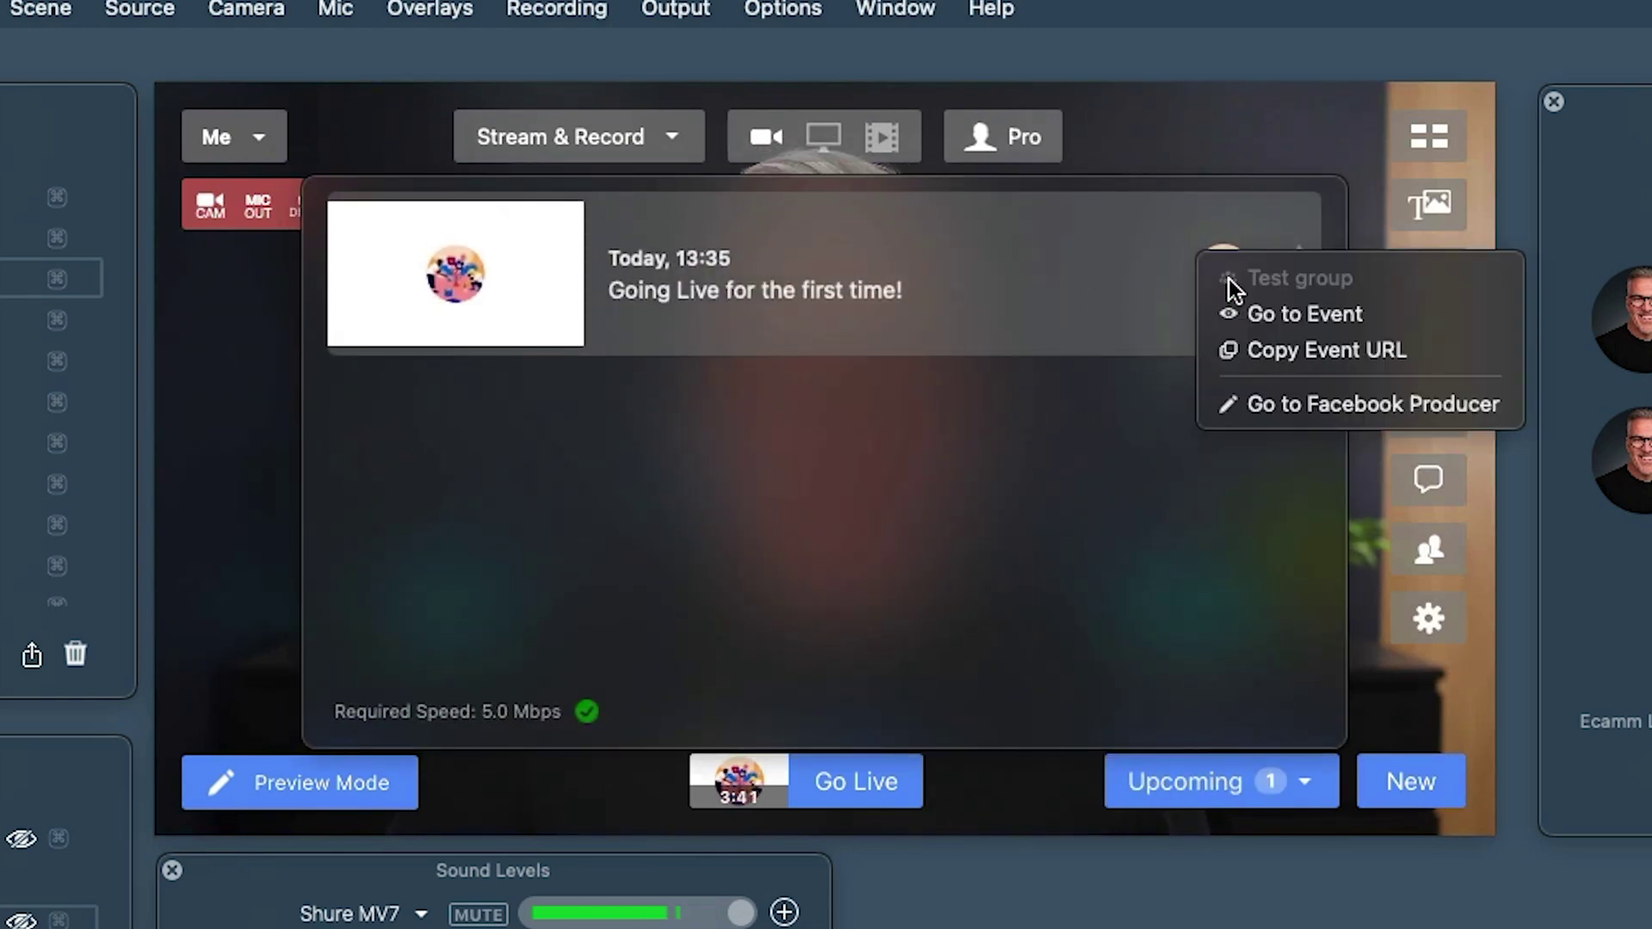
pyautogui.click(1283, 349)
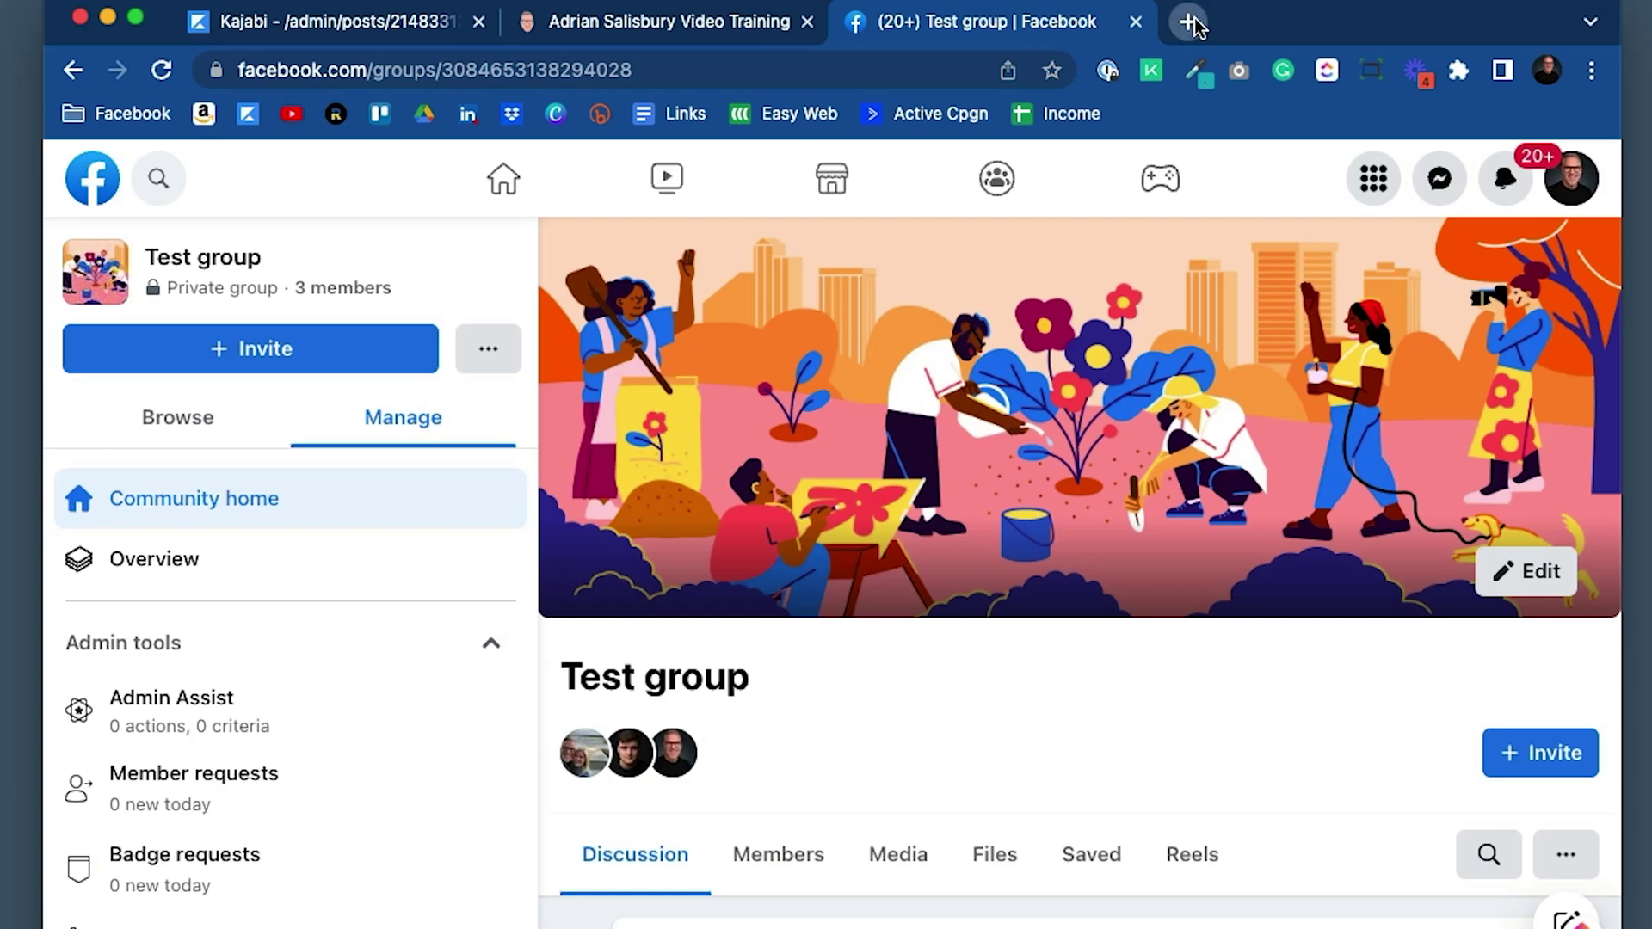
# - Load the copied Facebook event link in a new Chrome tab
pyautogui.click(1189, 22)
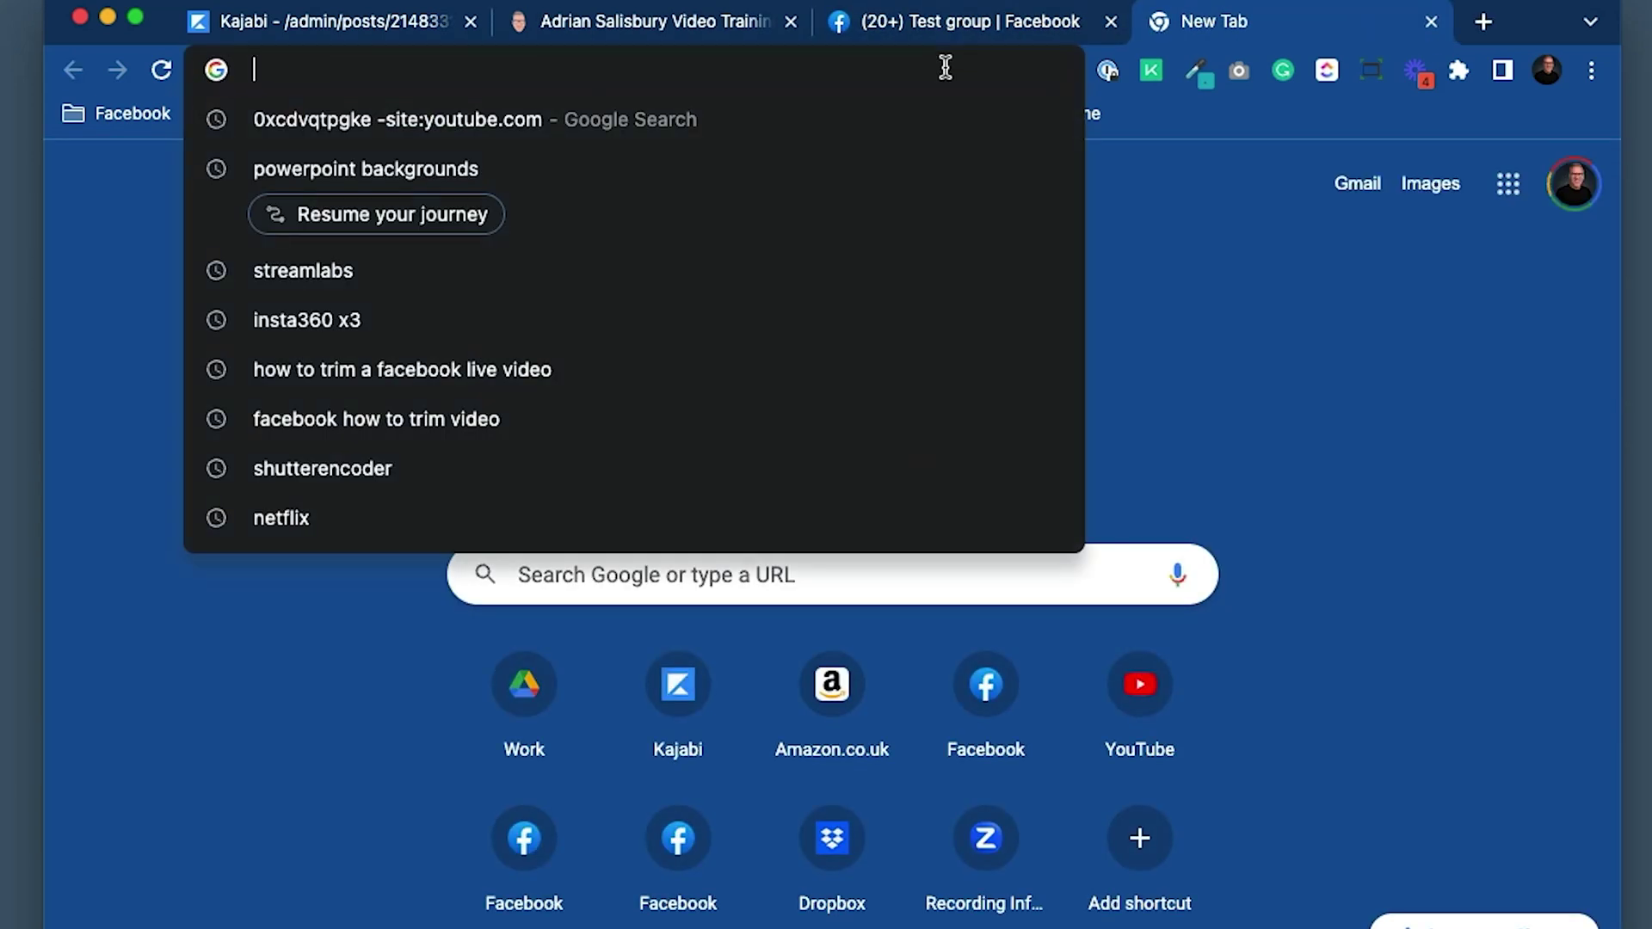
pyautogui.press('super+v')
pyautogui.press('Return')
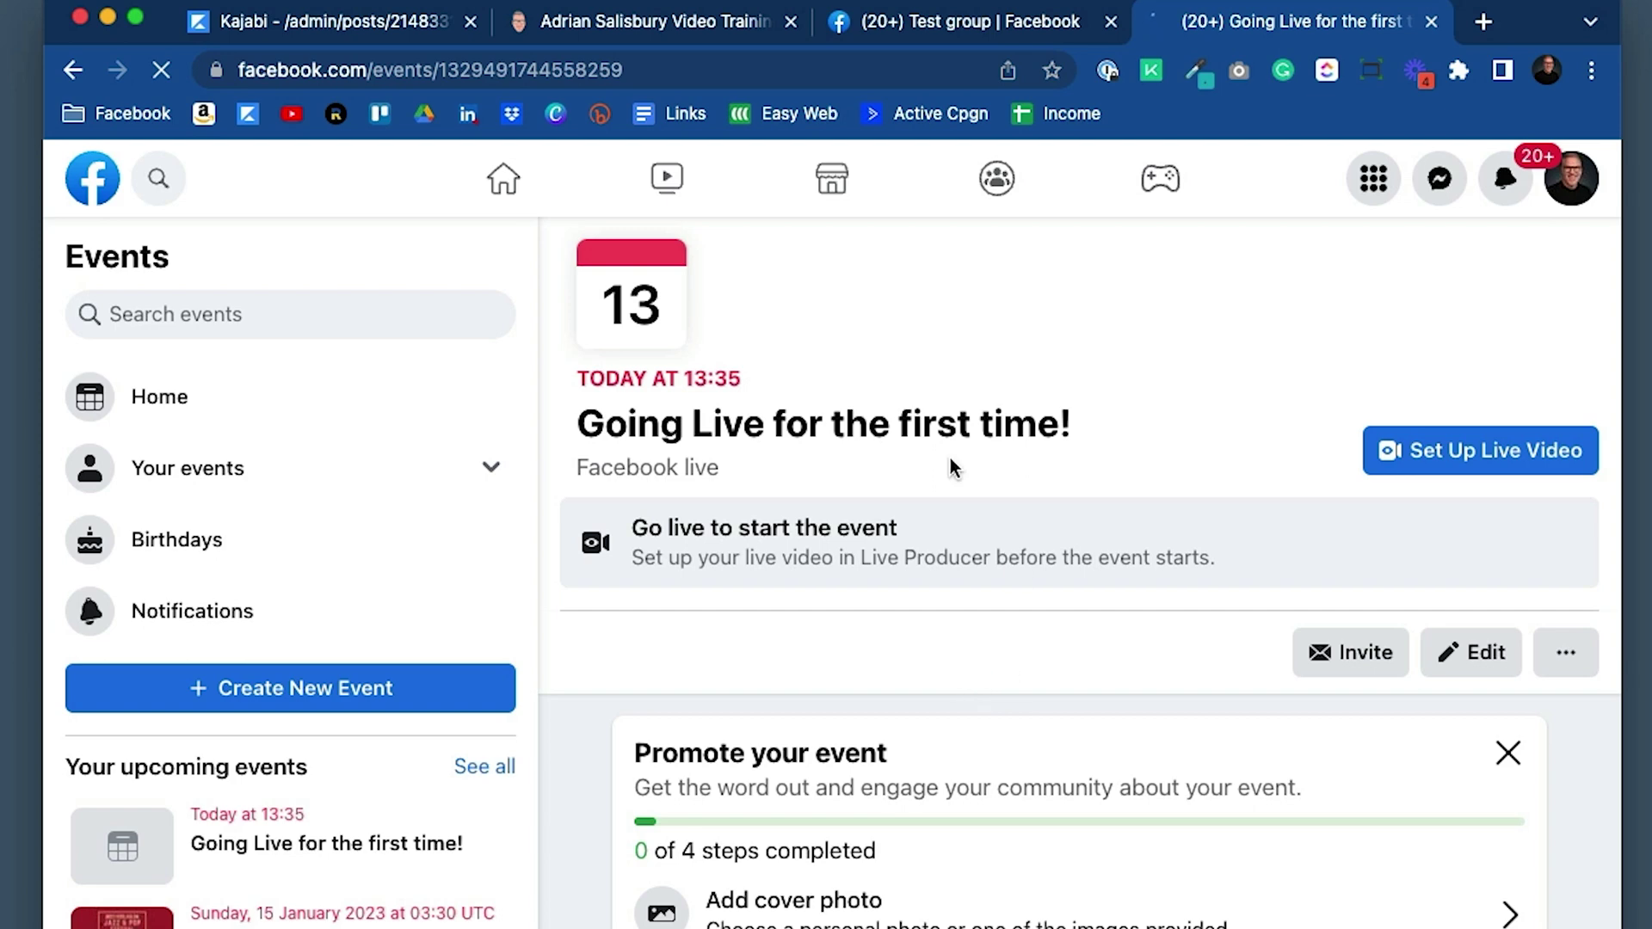
pyautogui.scroll(-7, 1251, 684)
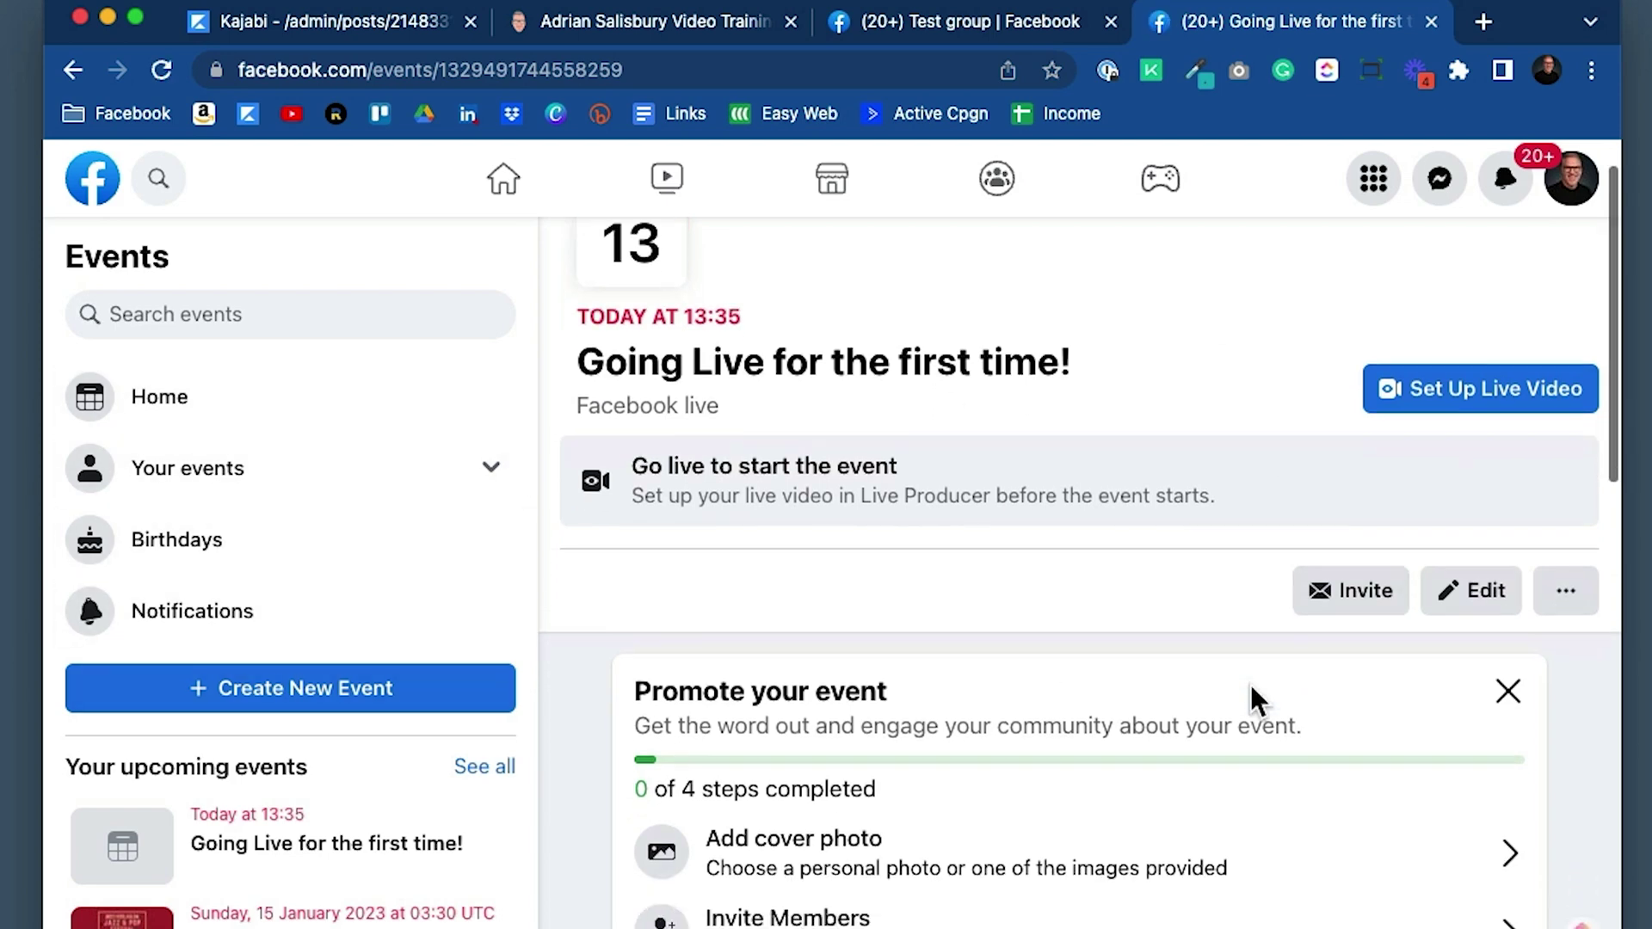
pyautogui.scroll(7, 1252, 688)
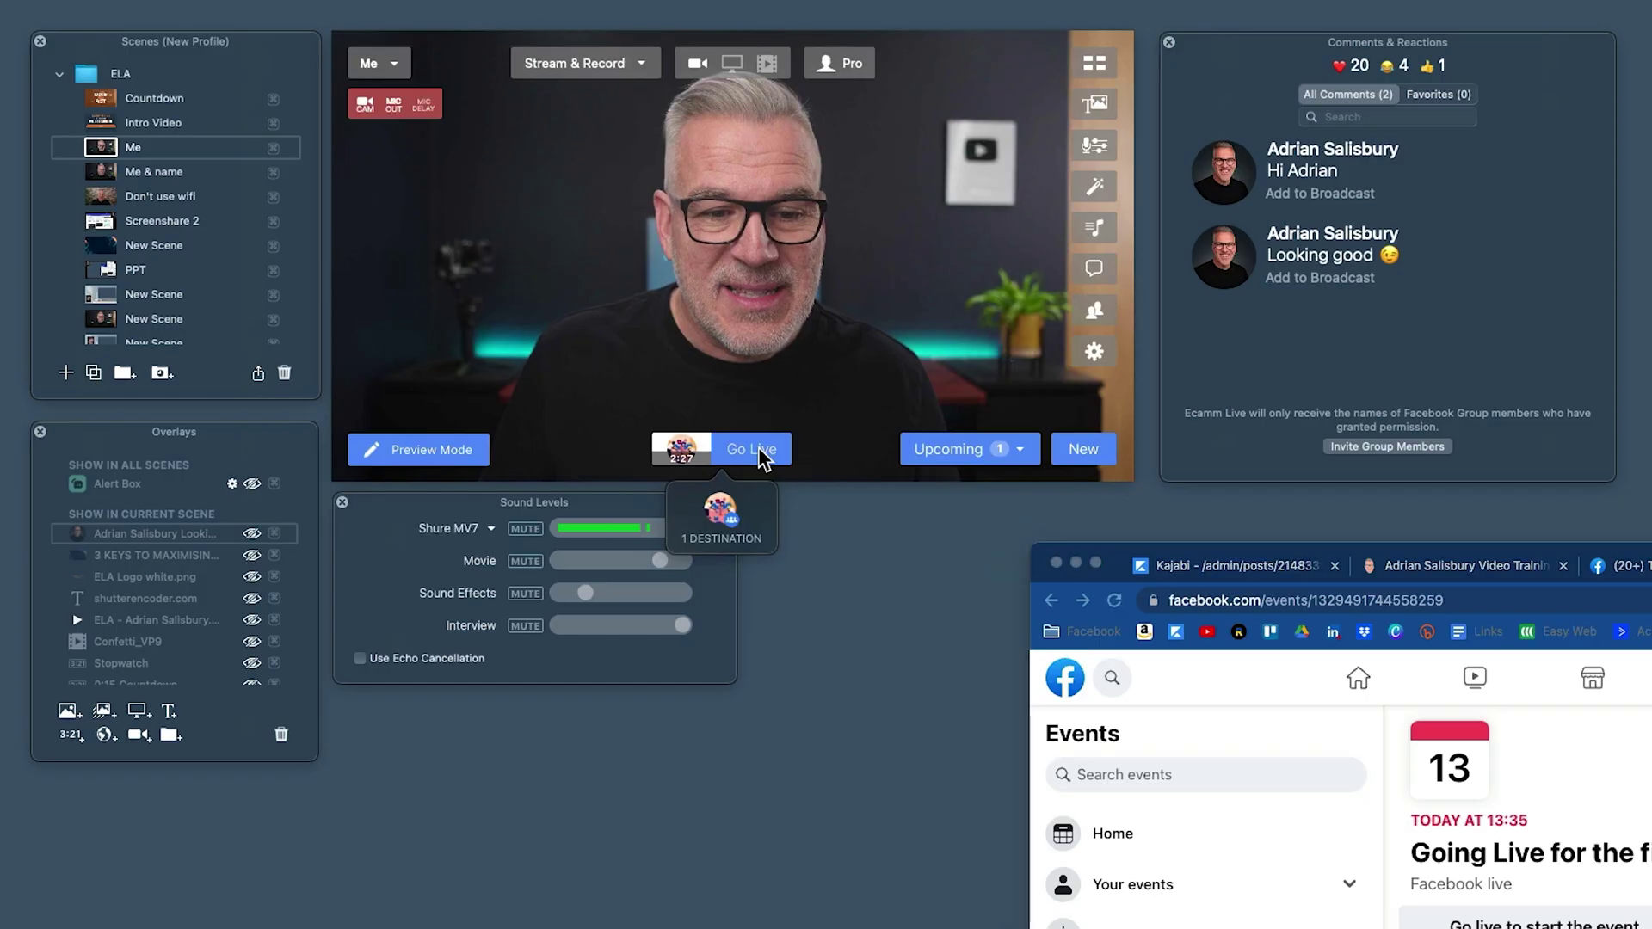
# - Go live now, two minutes early, and reload the Facebook event page
pyautogui.click(757, 451)
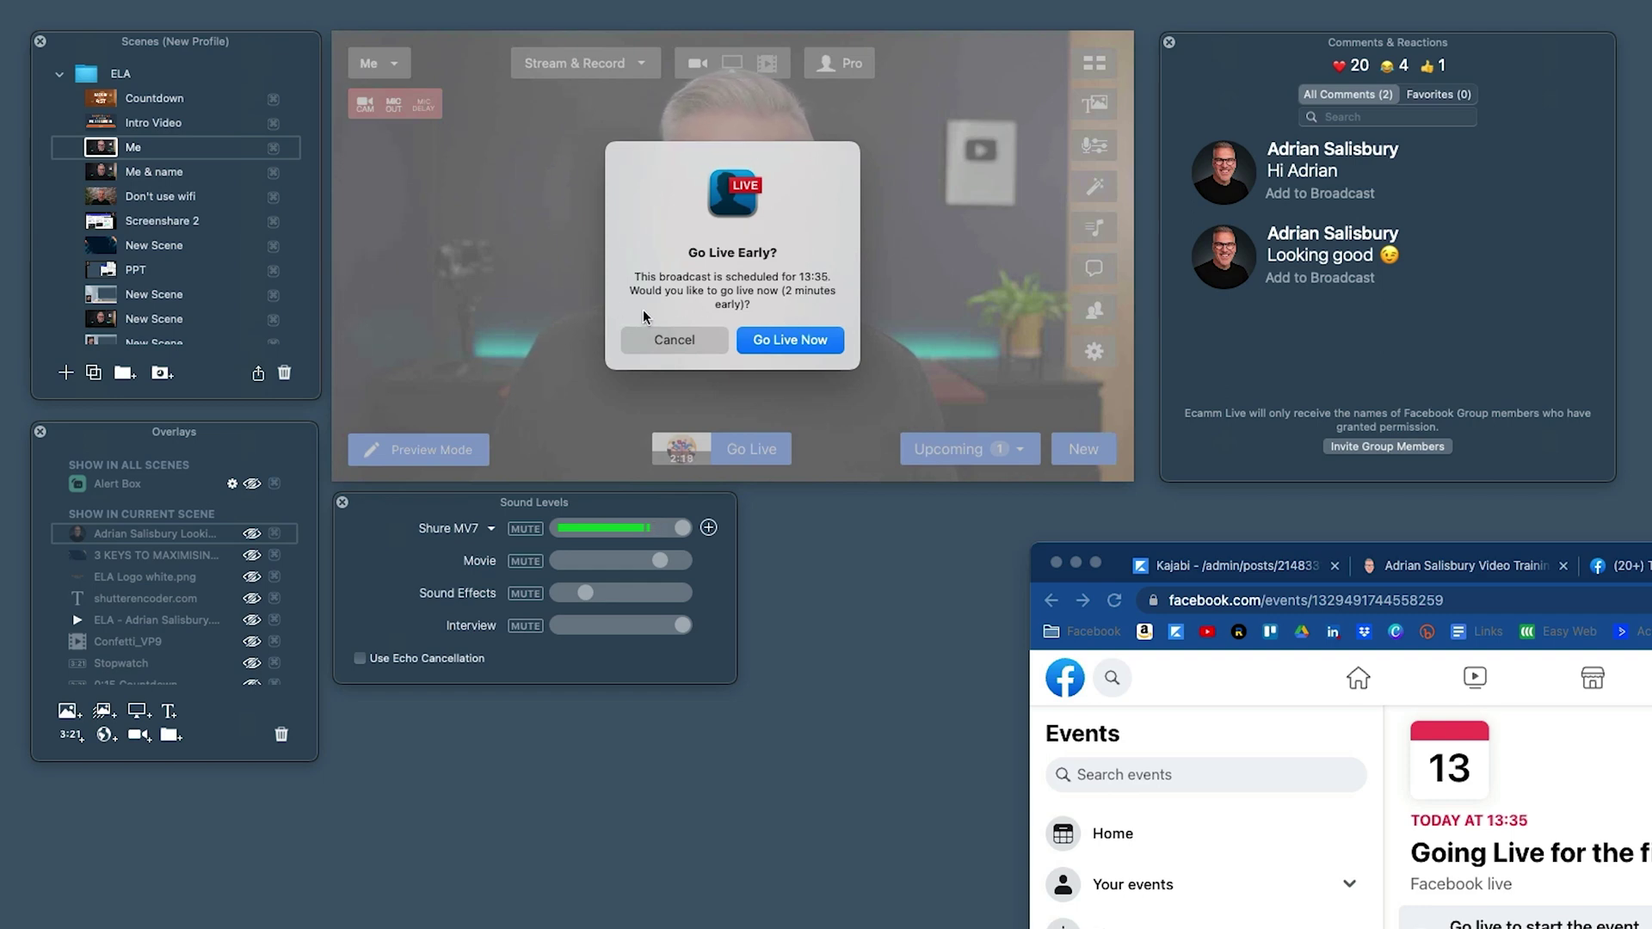
pyautogui.click(787, 339)
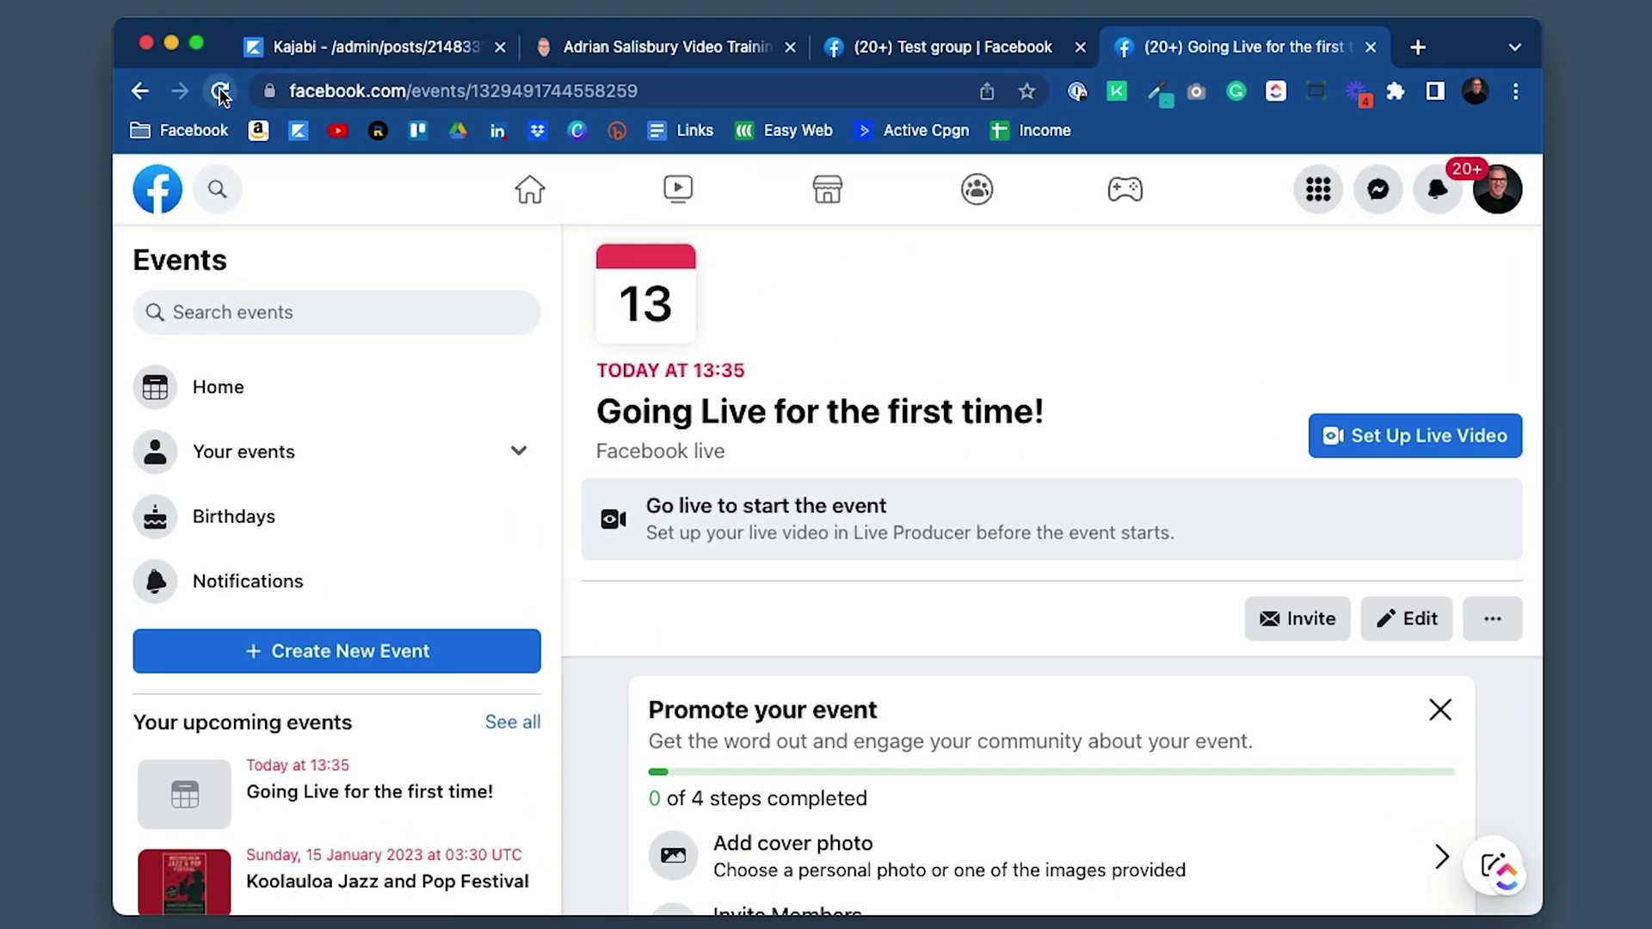
pyautogui.click(220, 91)
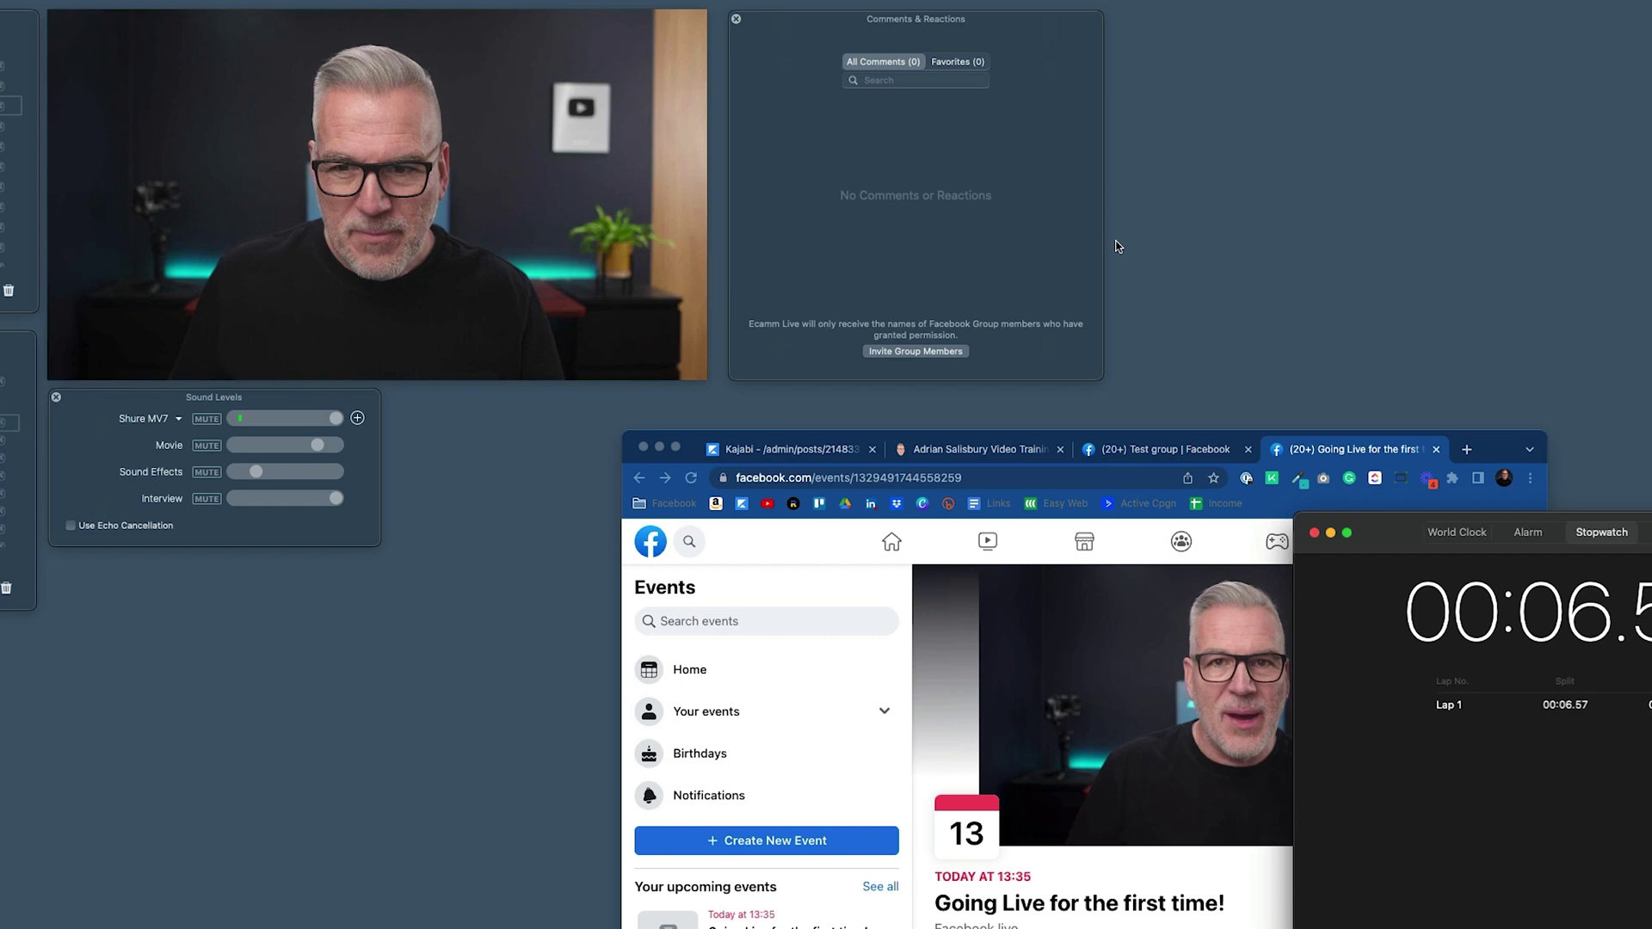
# - Time the stream delay with the stopwatch moved top-right, reading about 00:05.84
pyautogui.moveTo(1385, 532); pyautogui.dragTo(1242, 58)
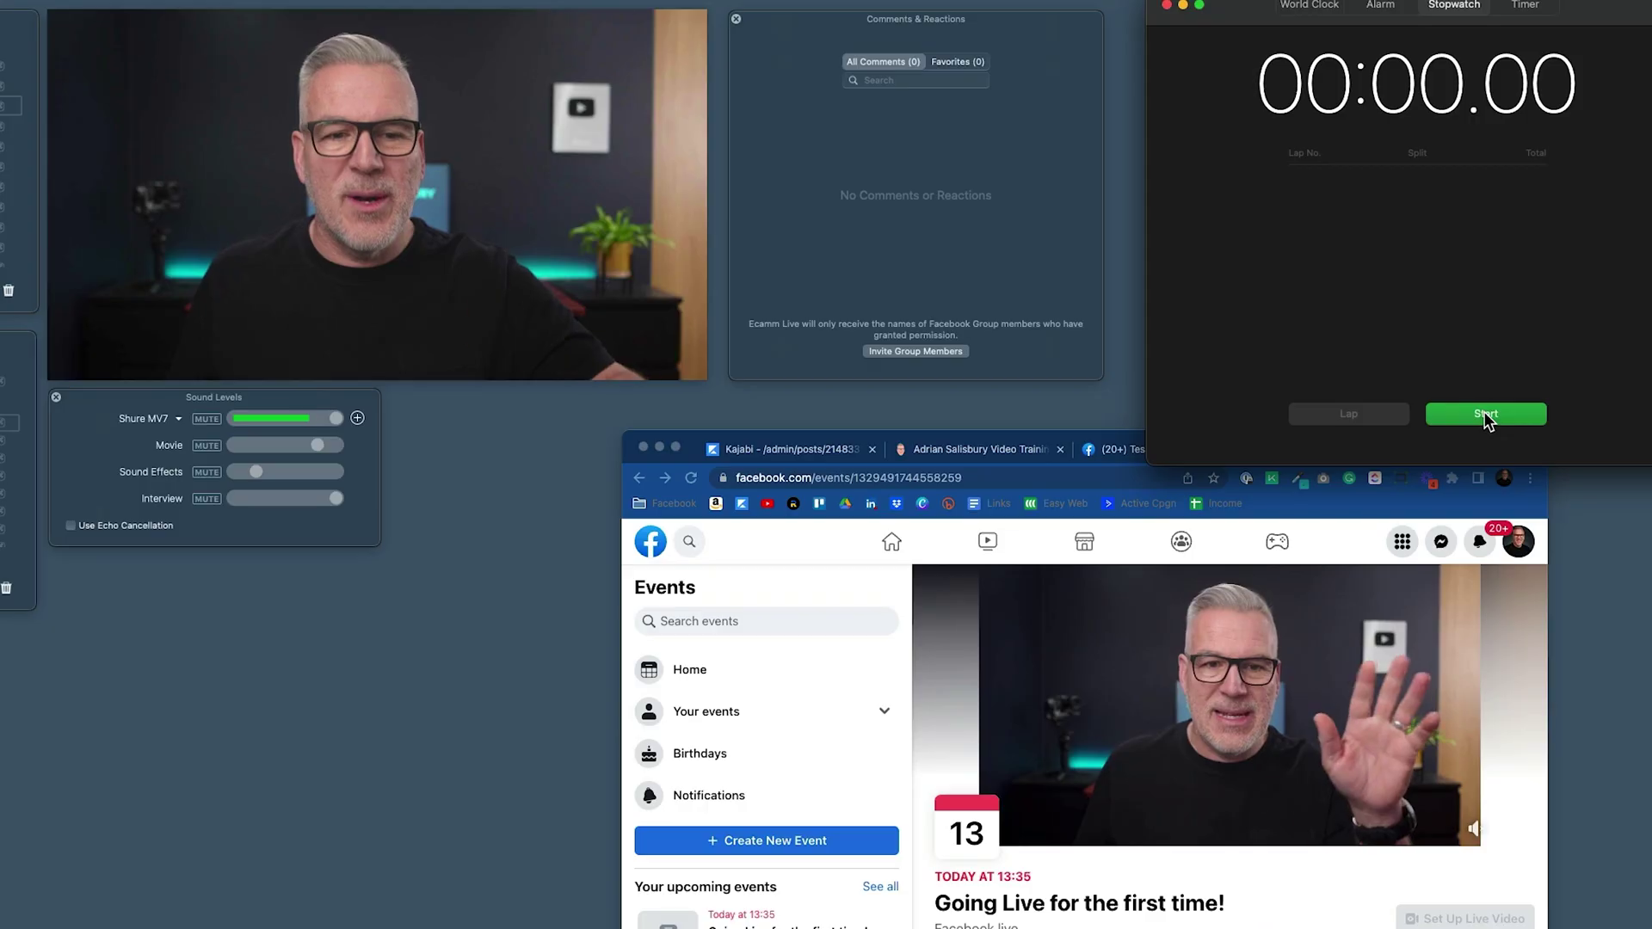
pyautogui.click(1482, 413)
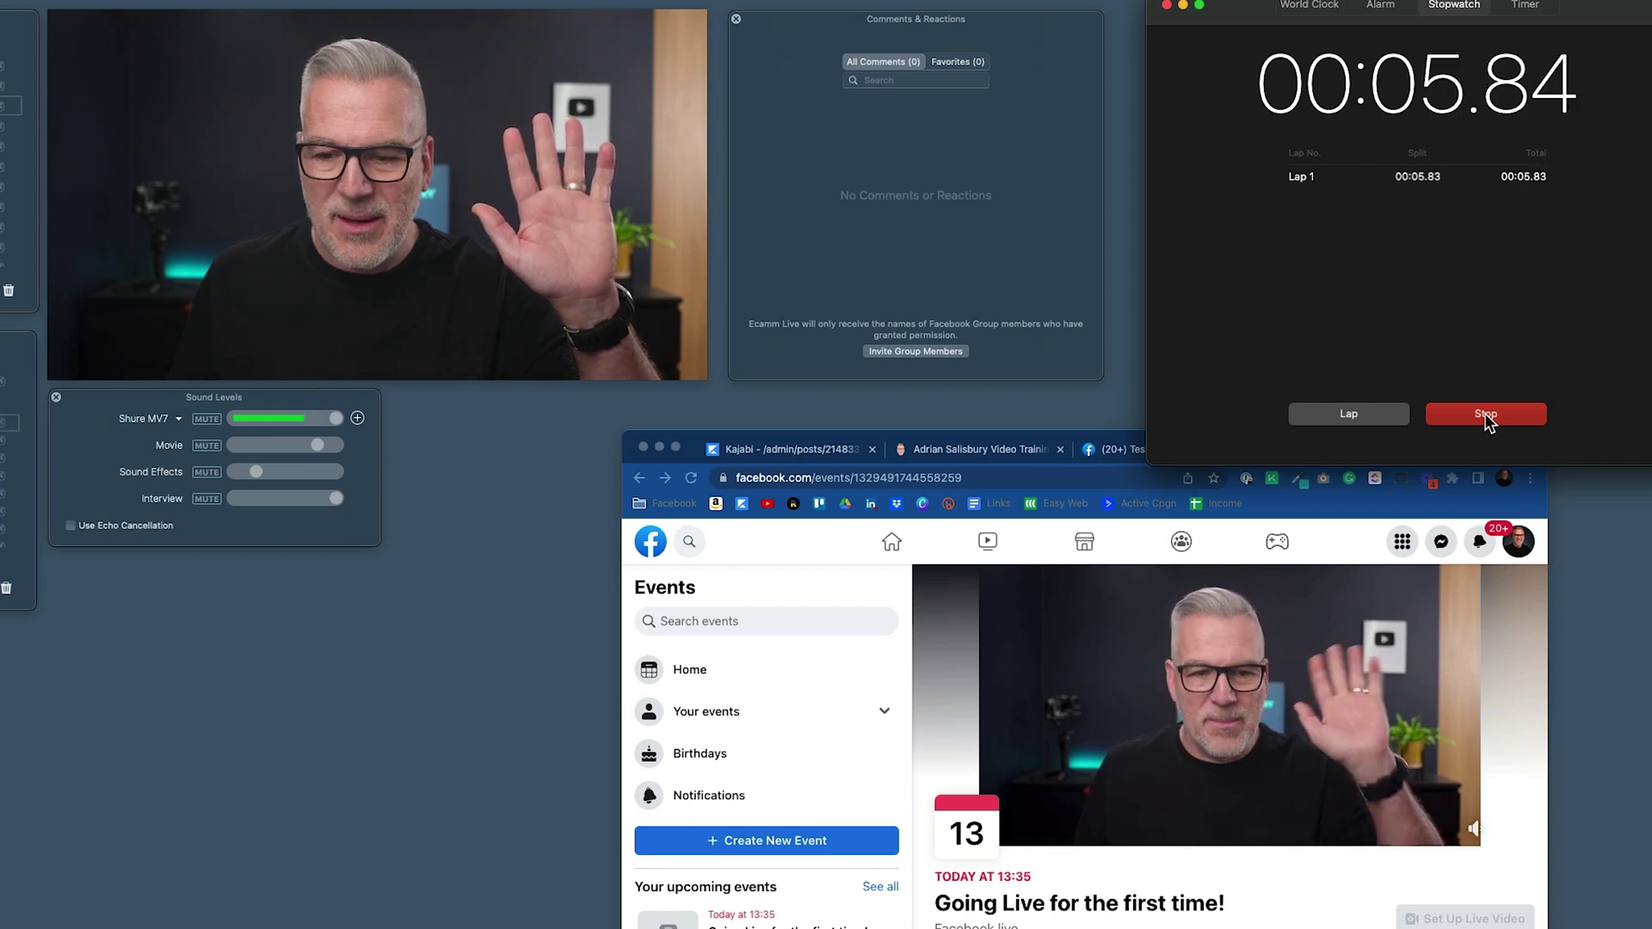
pyautogui.click(1485, 417)
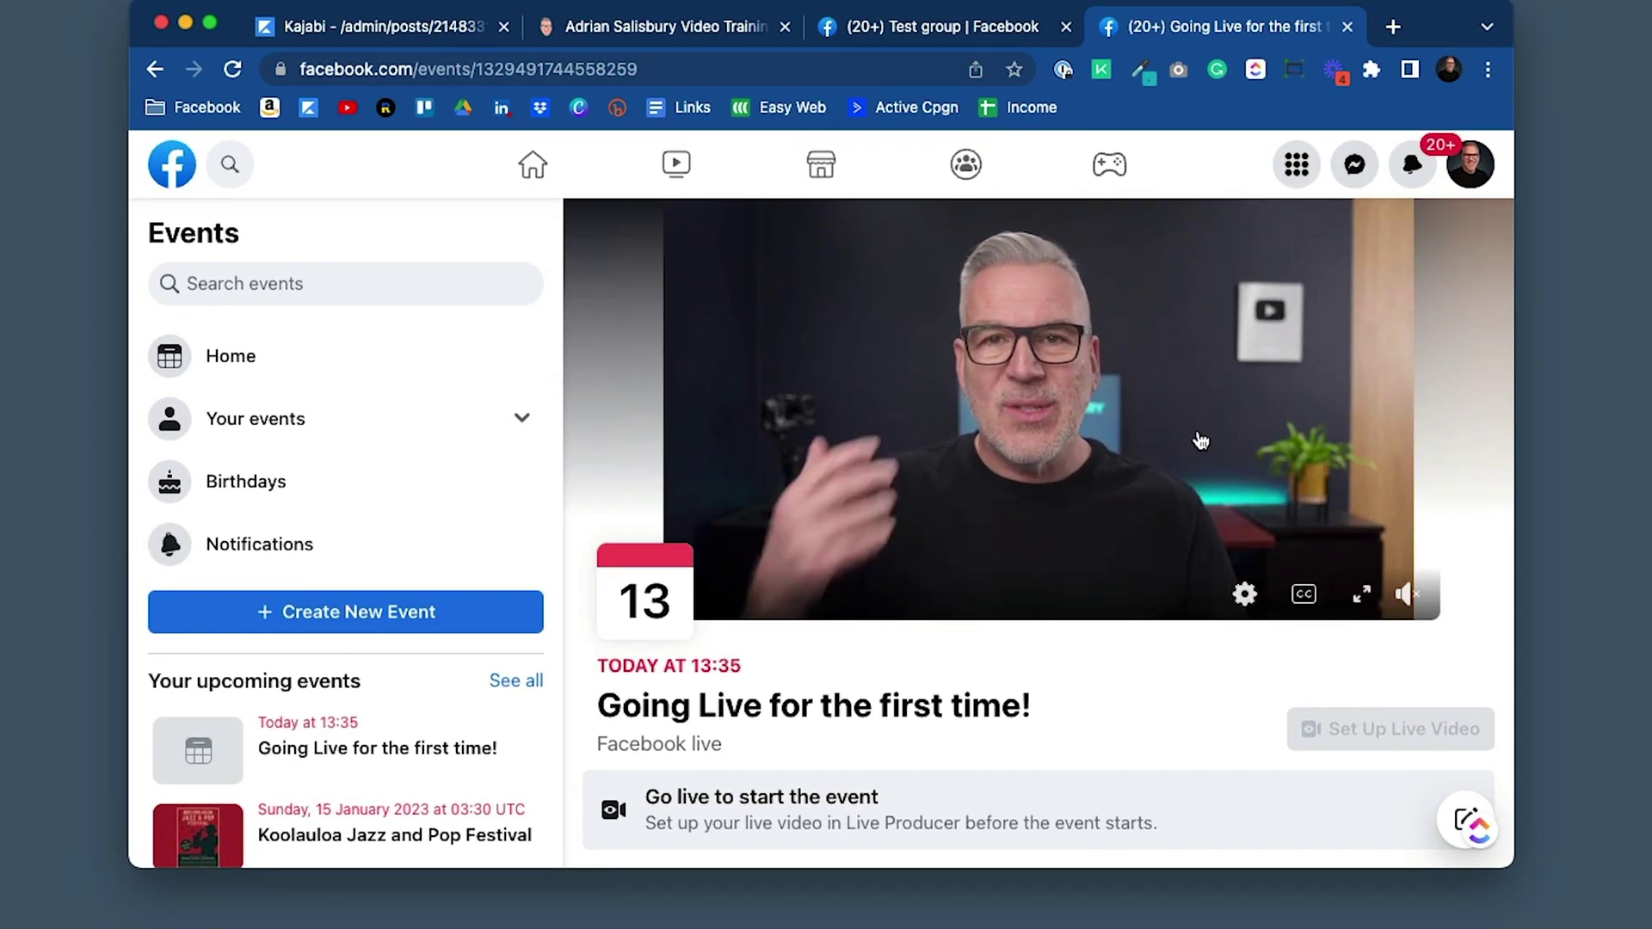
# - Open the live video in the viewer and react with several Loves and a Haha
pyautogui.scroll(-5, 1203, 467)
pyautogui.scroll(-5, 1201, 443)
pyautogui.scroll(10, 1200, 443)
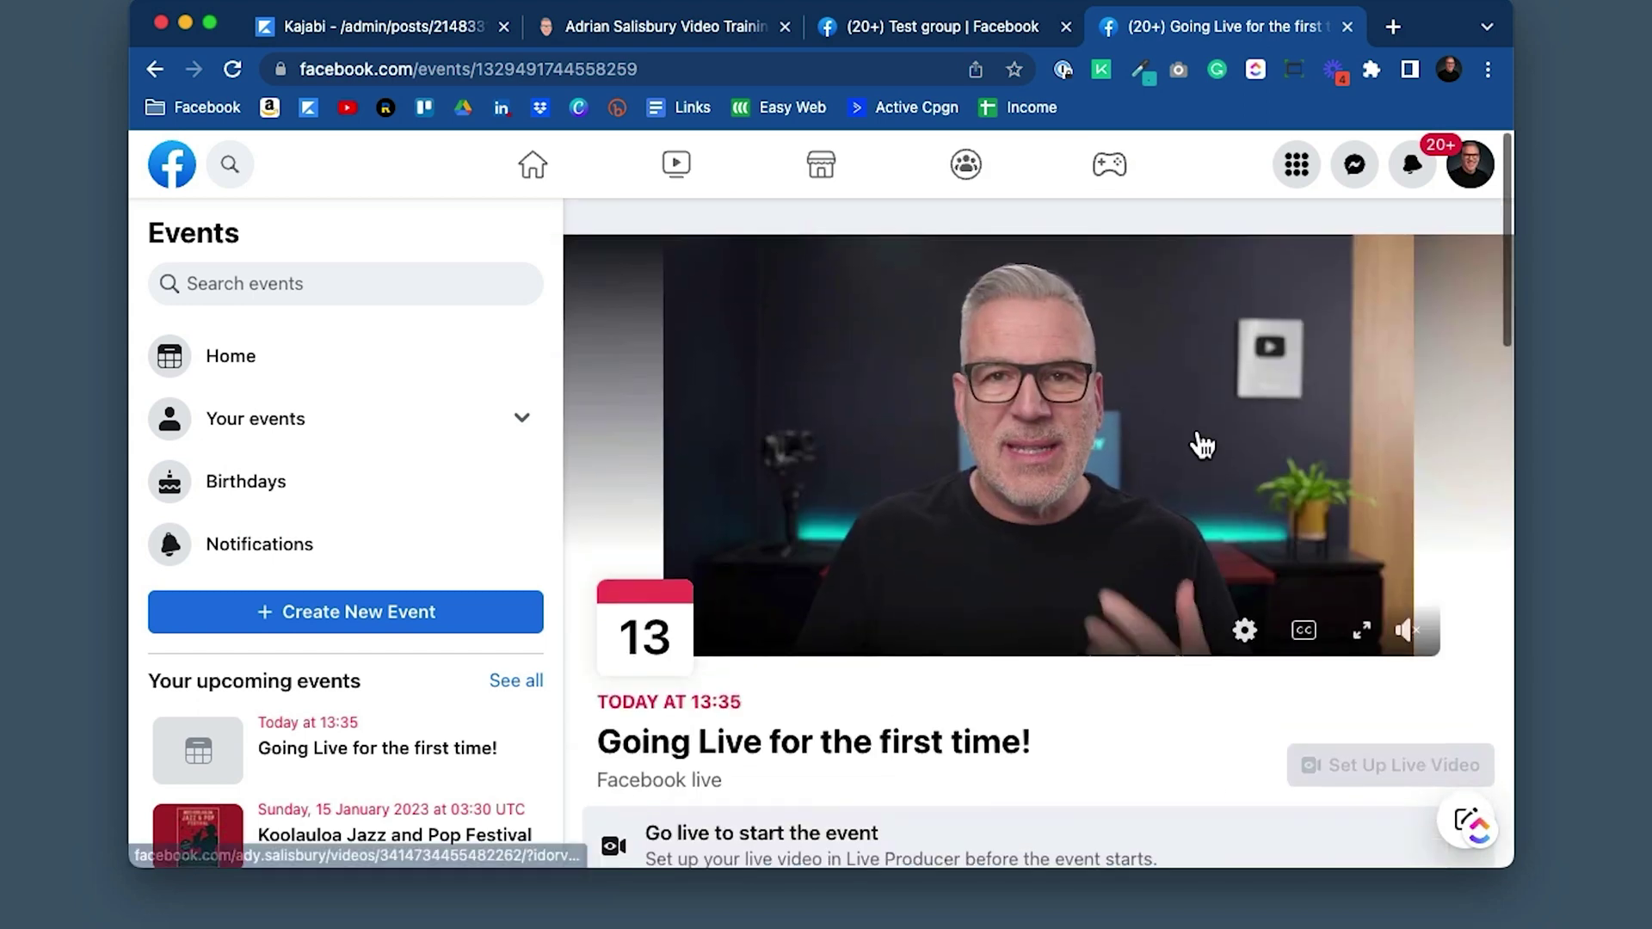
pyautogui.click(992, 462)
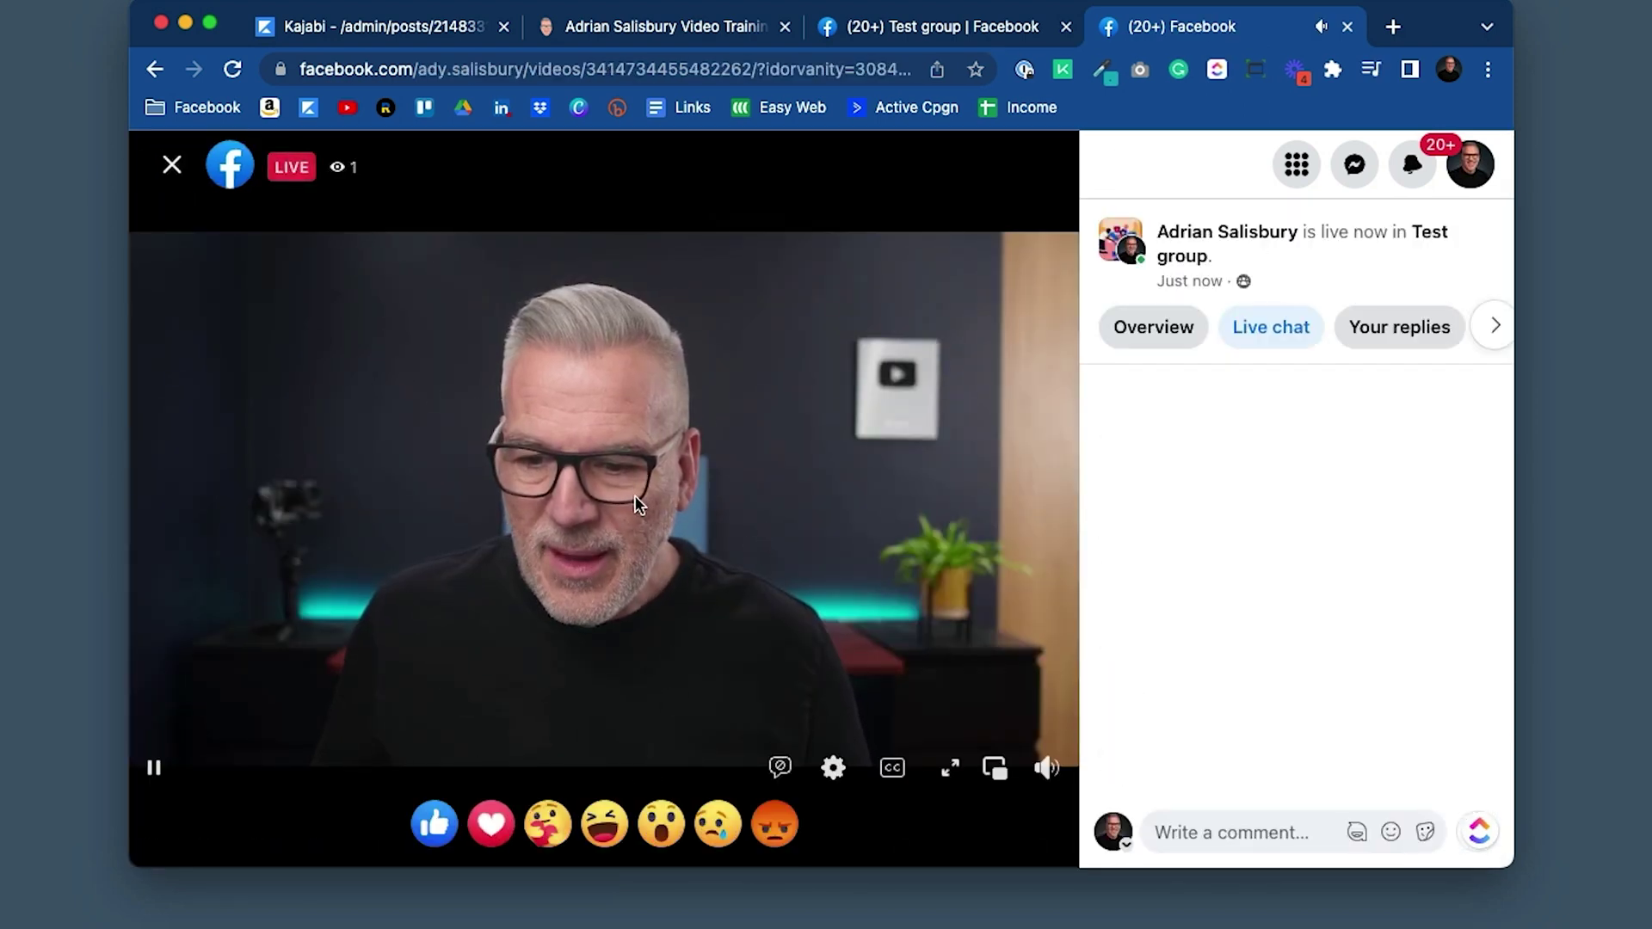
pyautogui.click(493, 833)
pyautogui.click(493, 832)
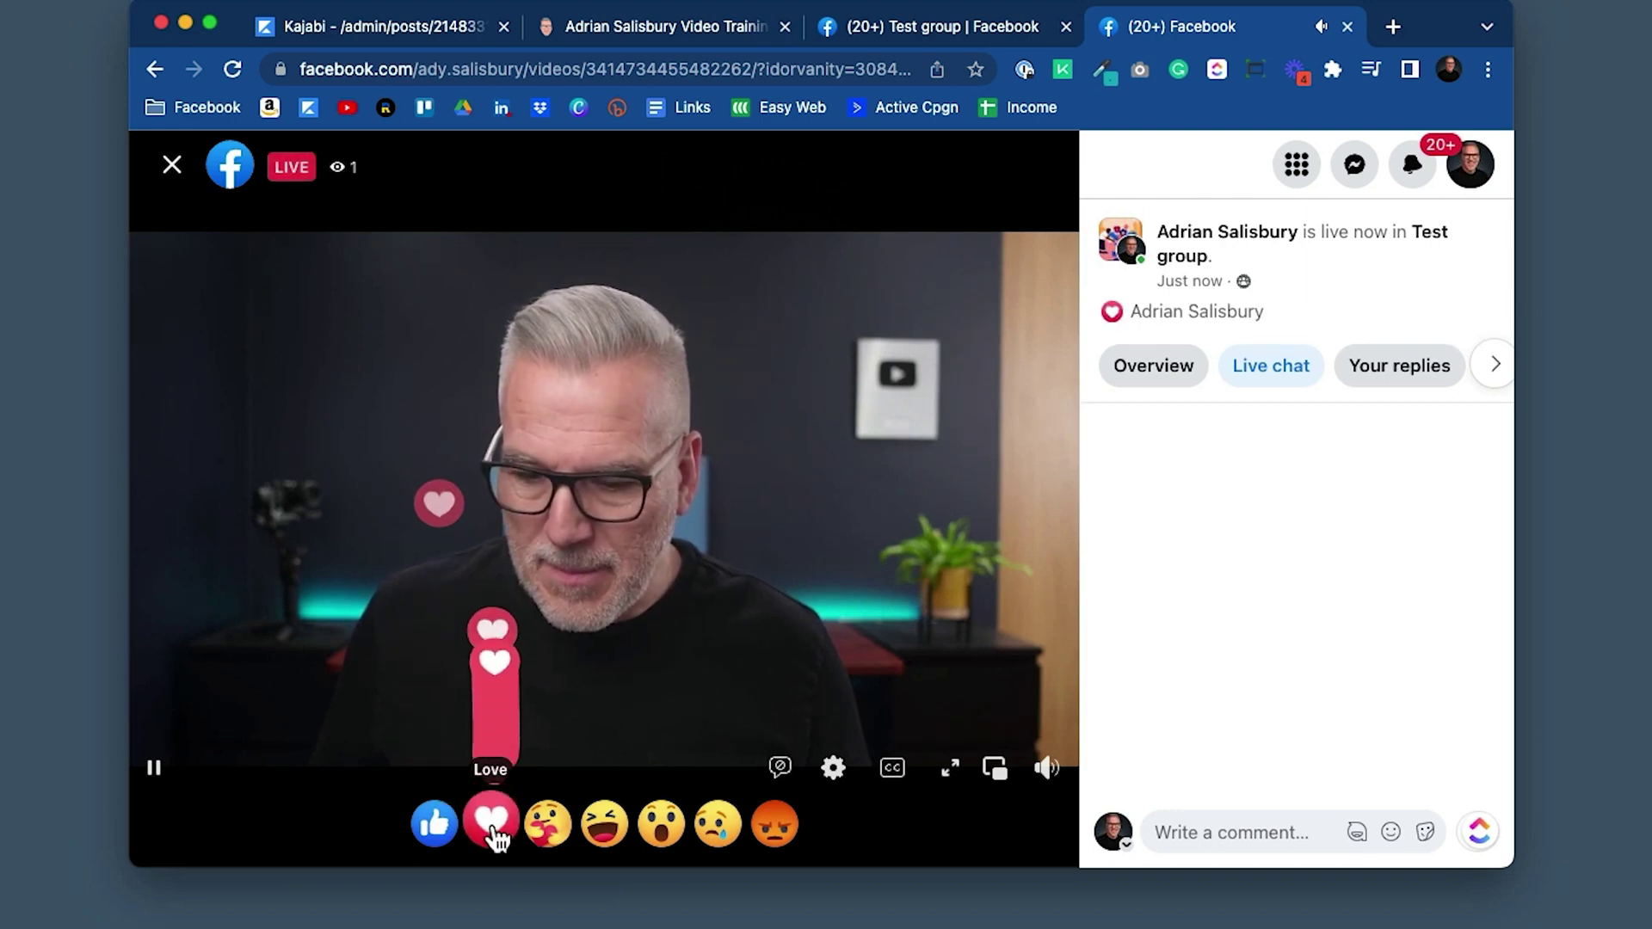
pyautogui.click(493, 831)
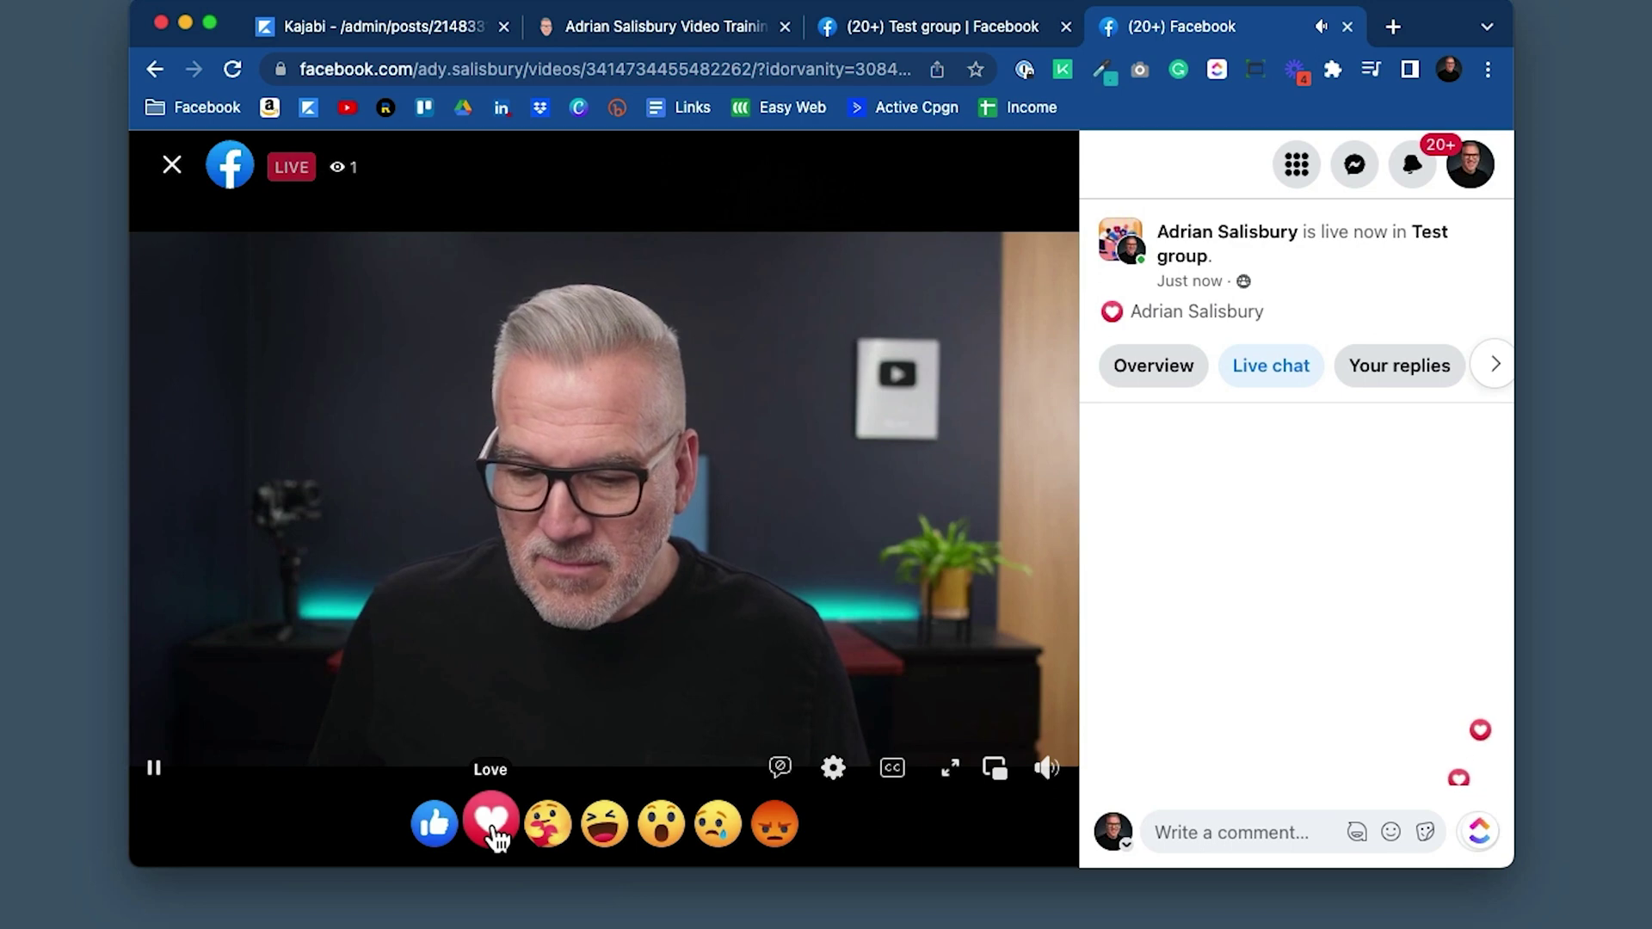
pyautogui.click(607, 830)
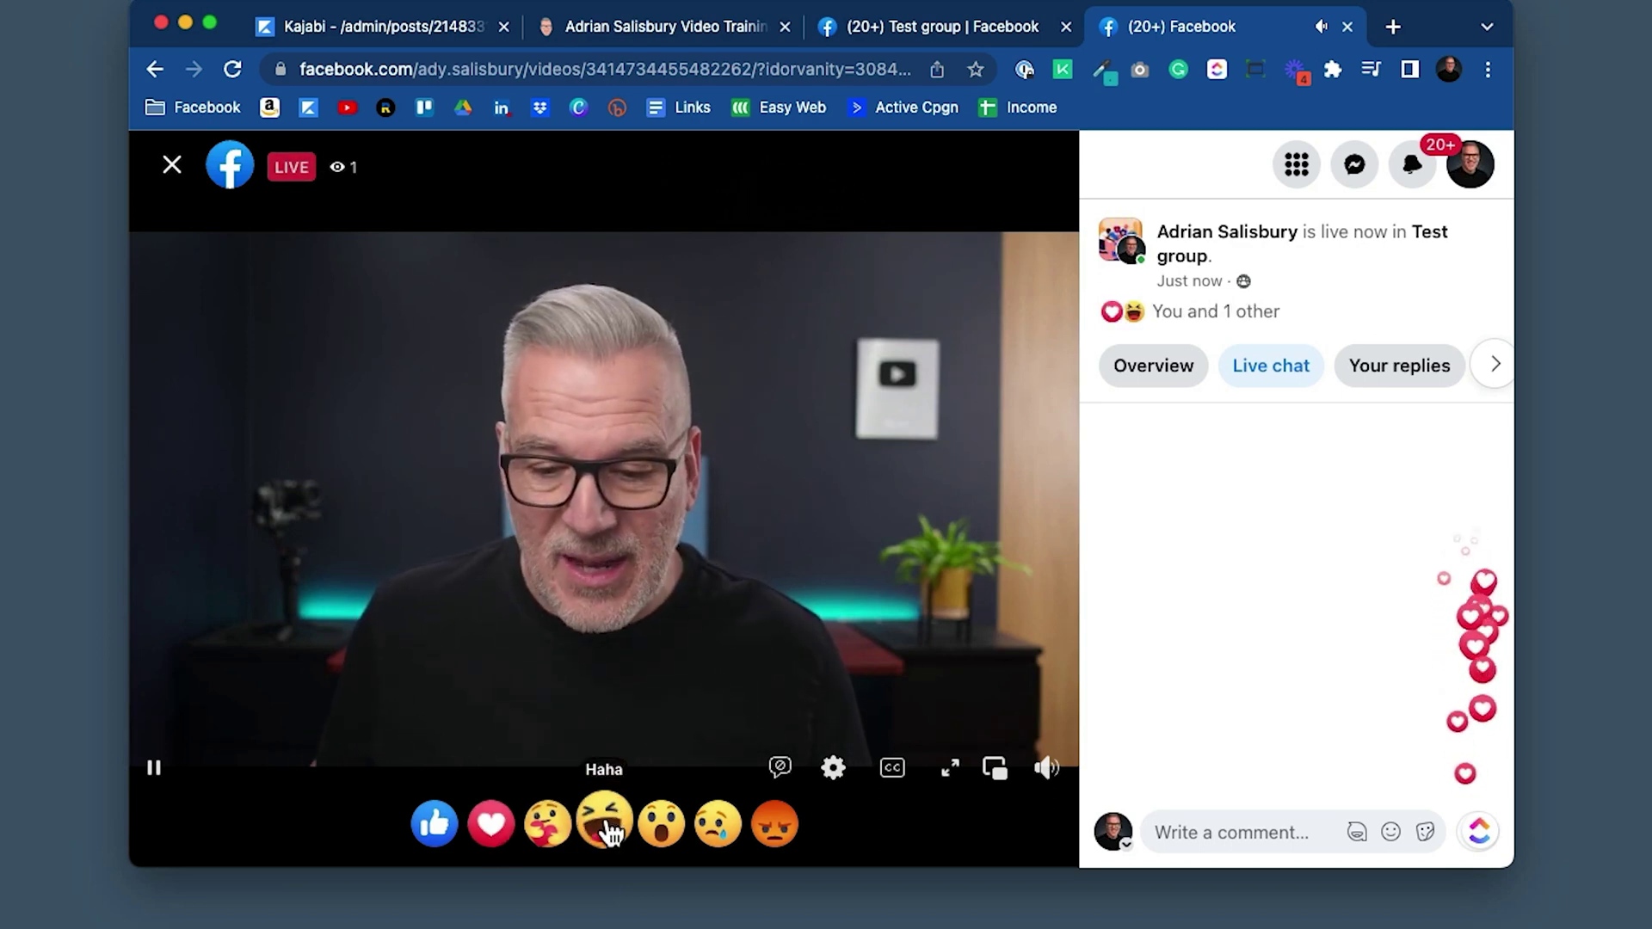
# - Post the comment 'hey there' to the live chat
pyautogui.click(1230, 832)
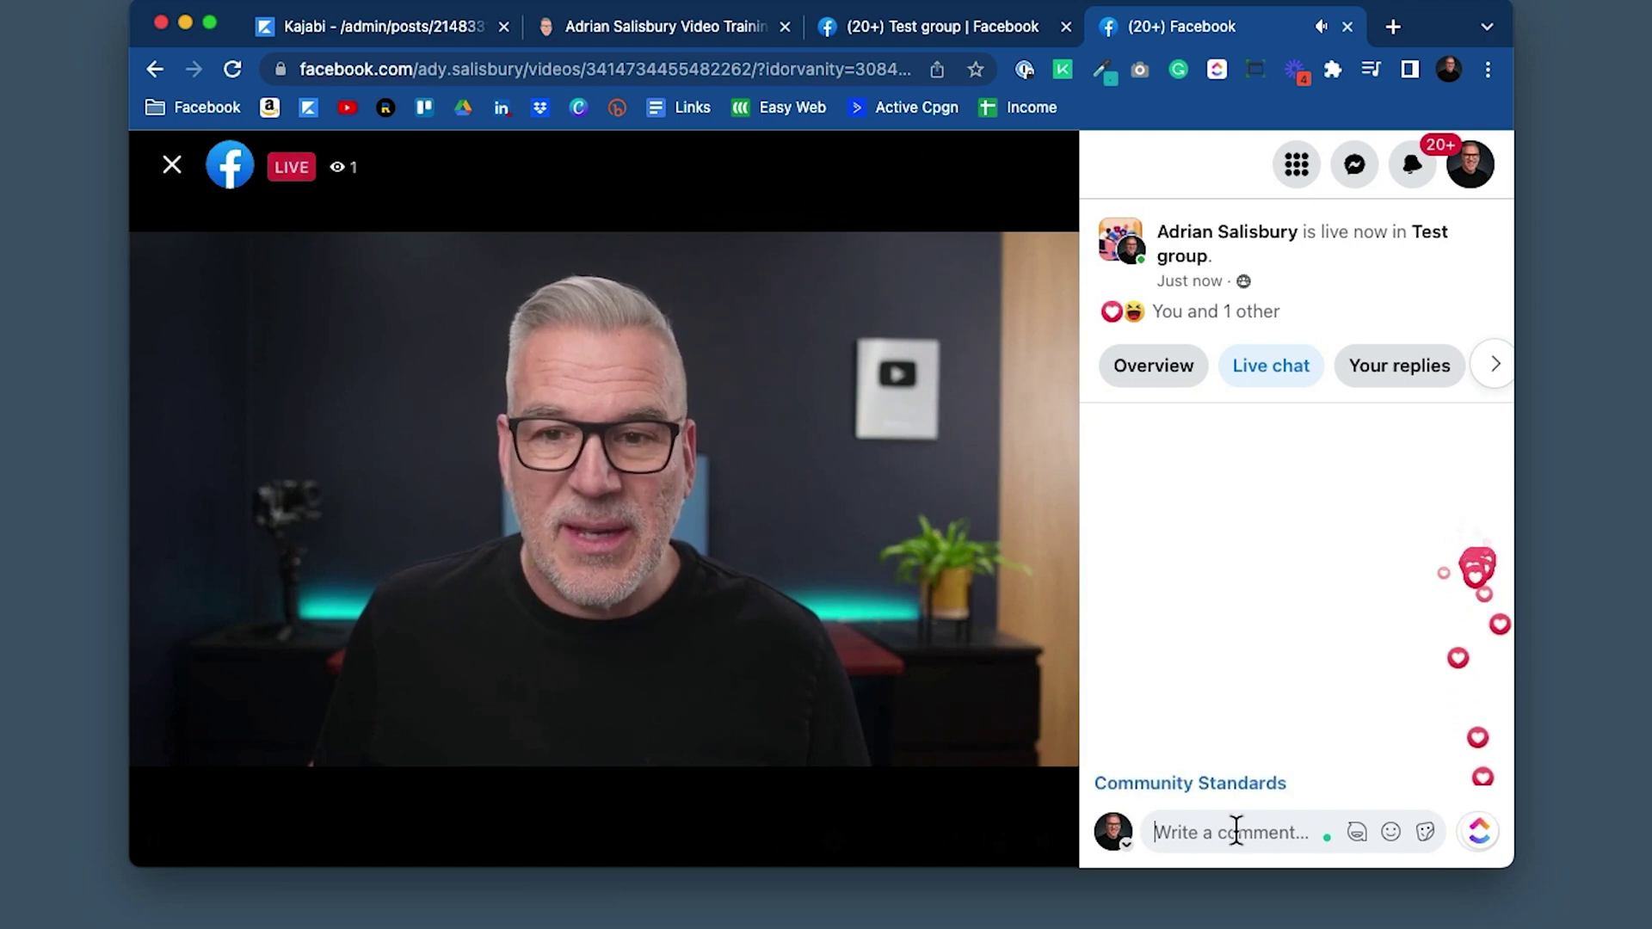
pyautogui.write('hey there')
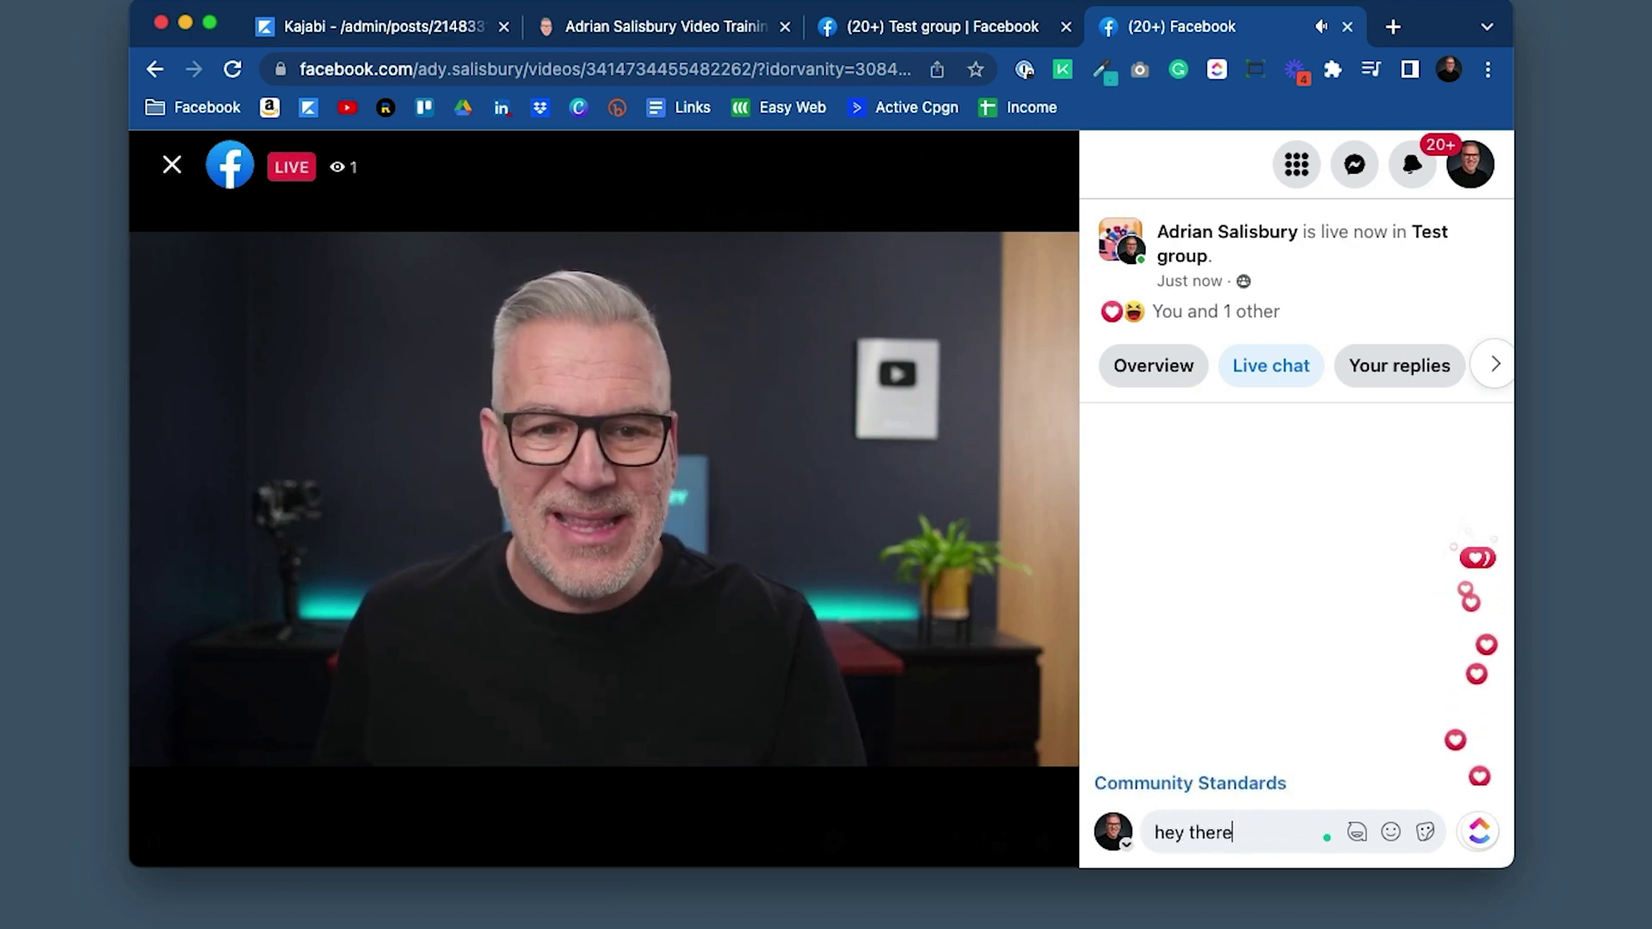
pyautogui.press('Return')
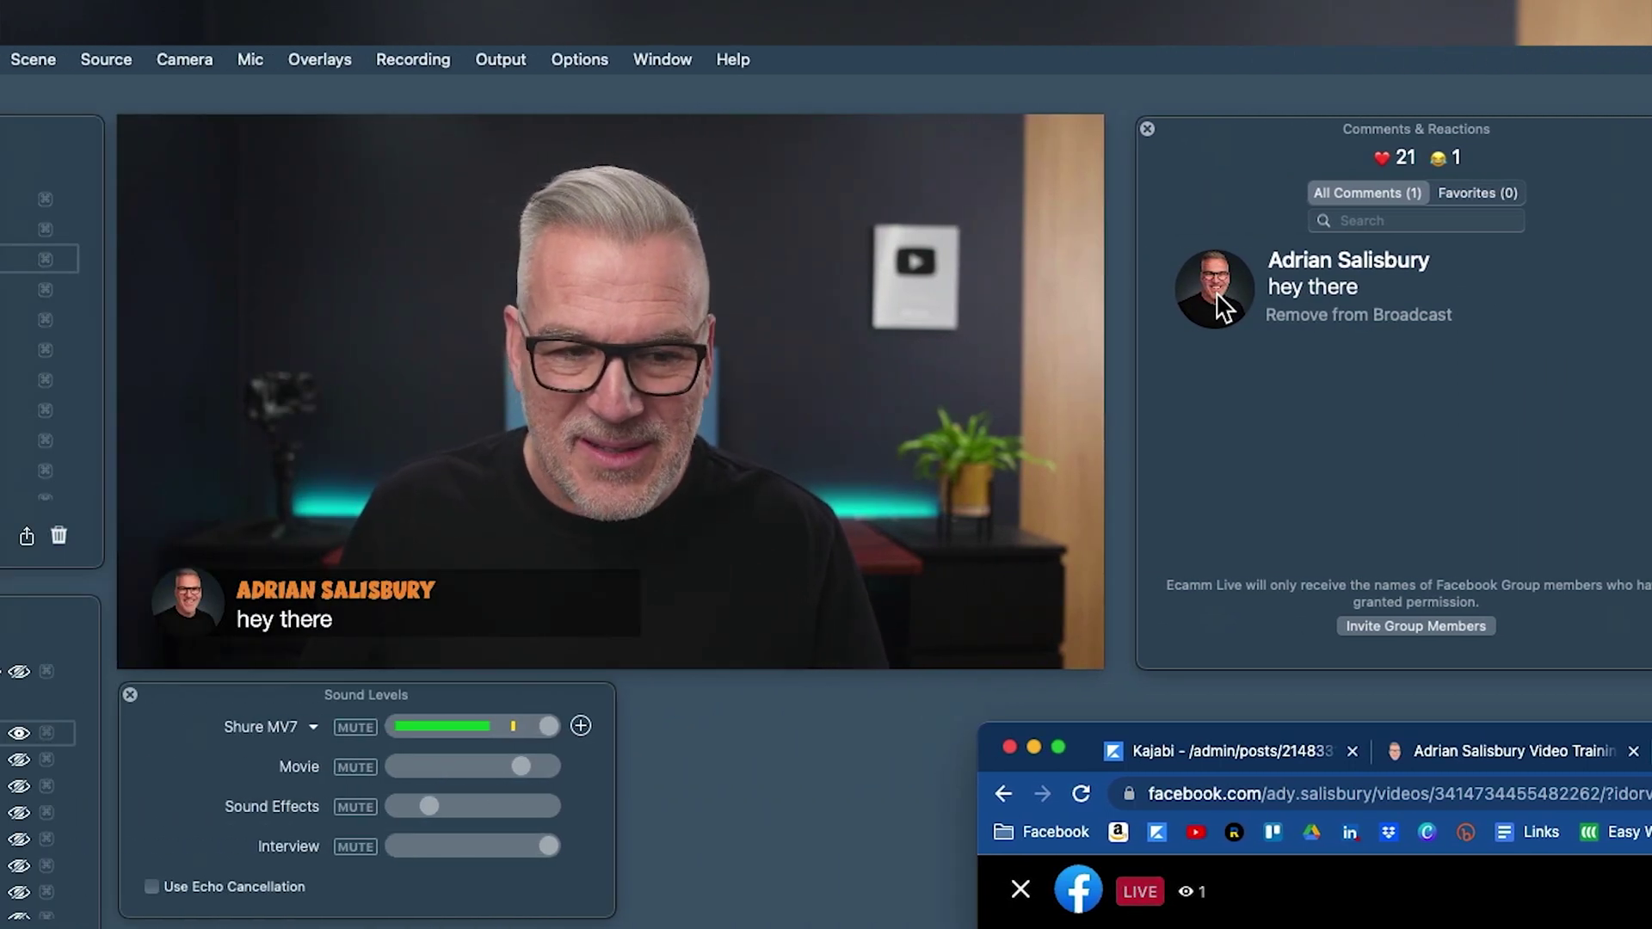
# - Remove the 'hey there' comment from the broadcast via the Comments & Reactions panel
pyautogui.moveTo(177, 594)
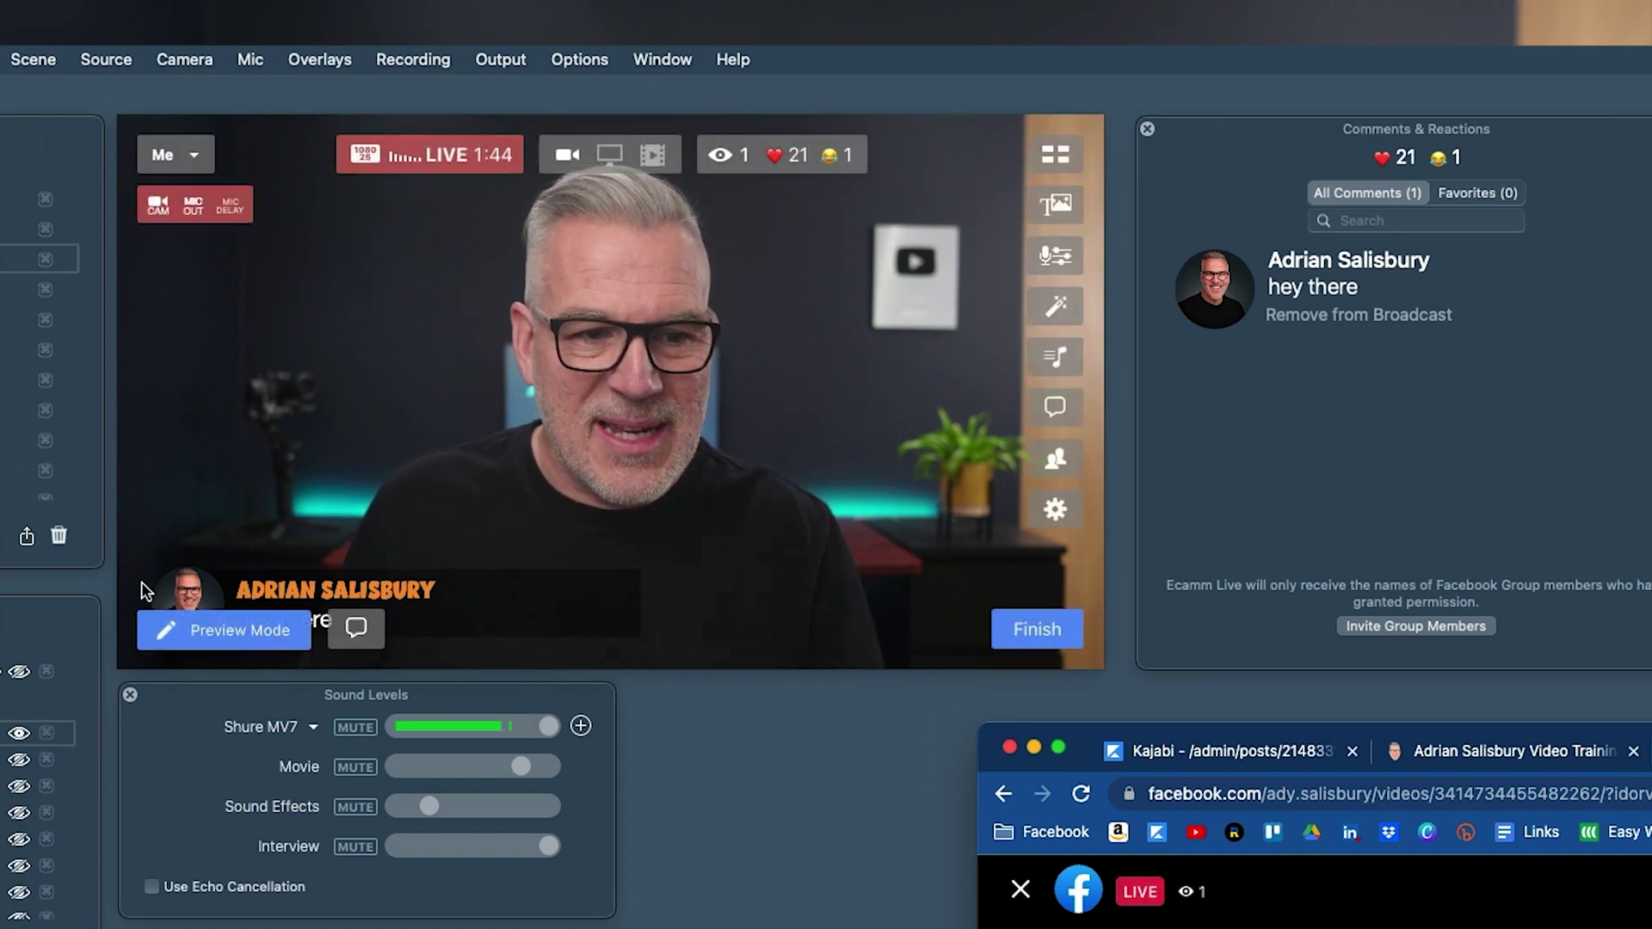
pyautogui.click(1211, 281)
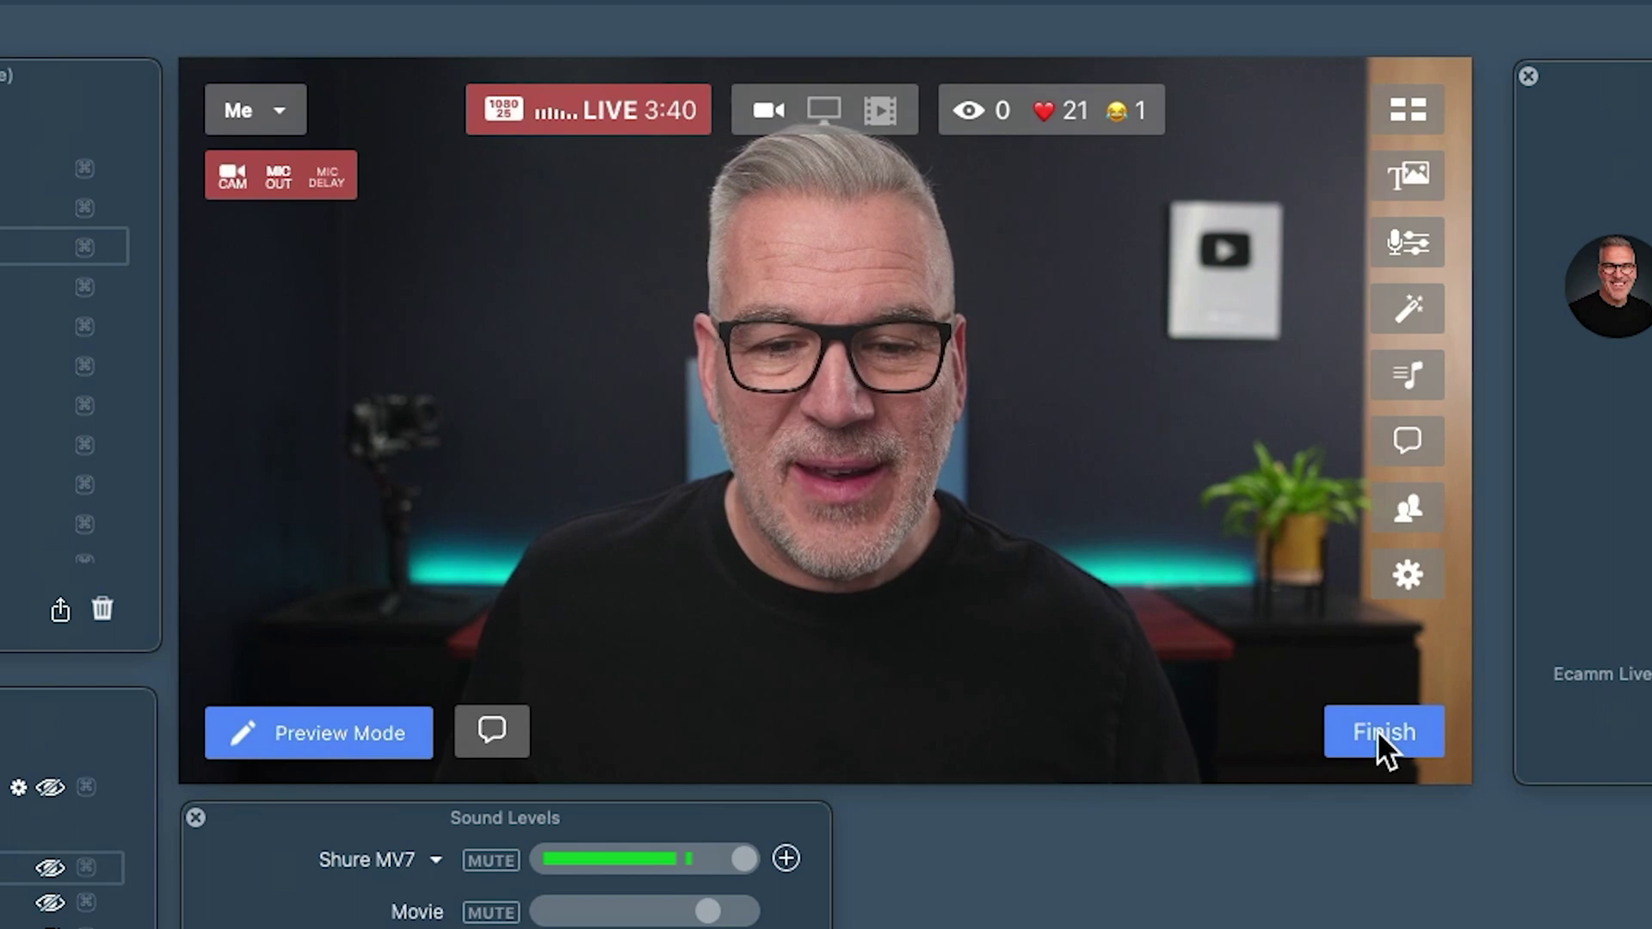
# - End the live broadcast and dismiss the broadcast-ended summary with OK
pyautogui.click(1377, 730)
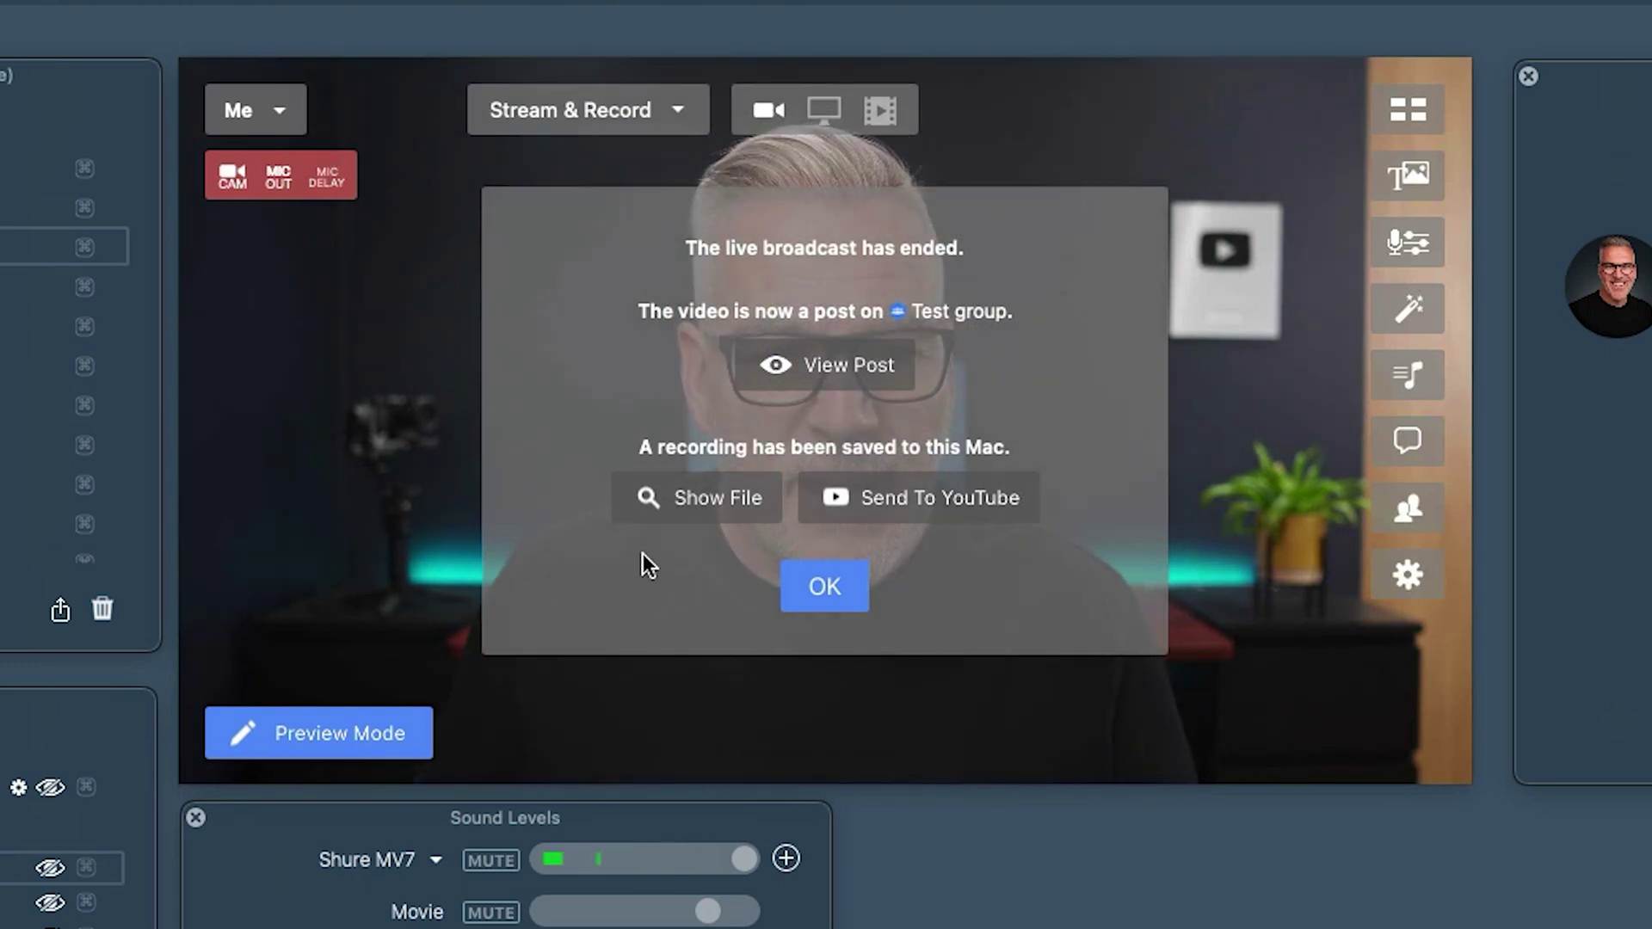
pyautogui.click(822, 590)
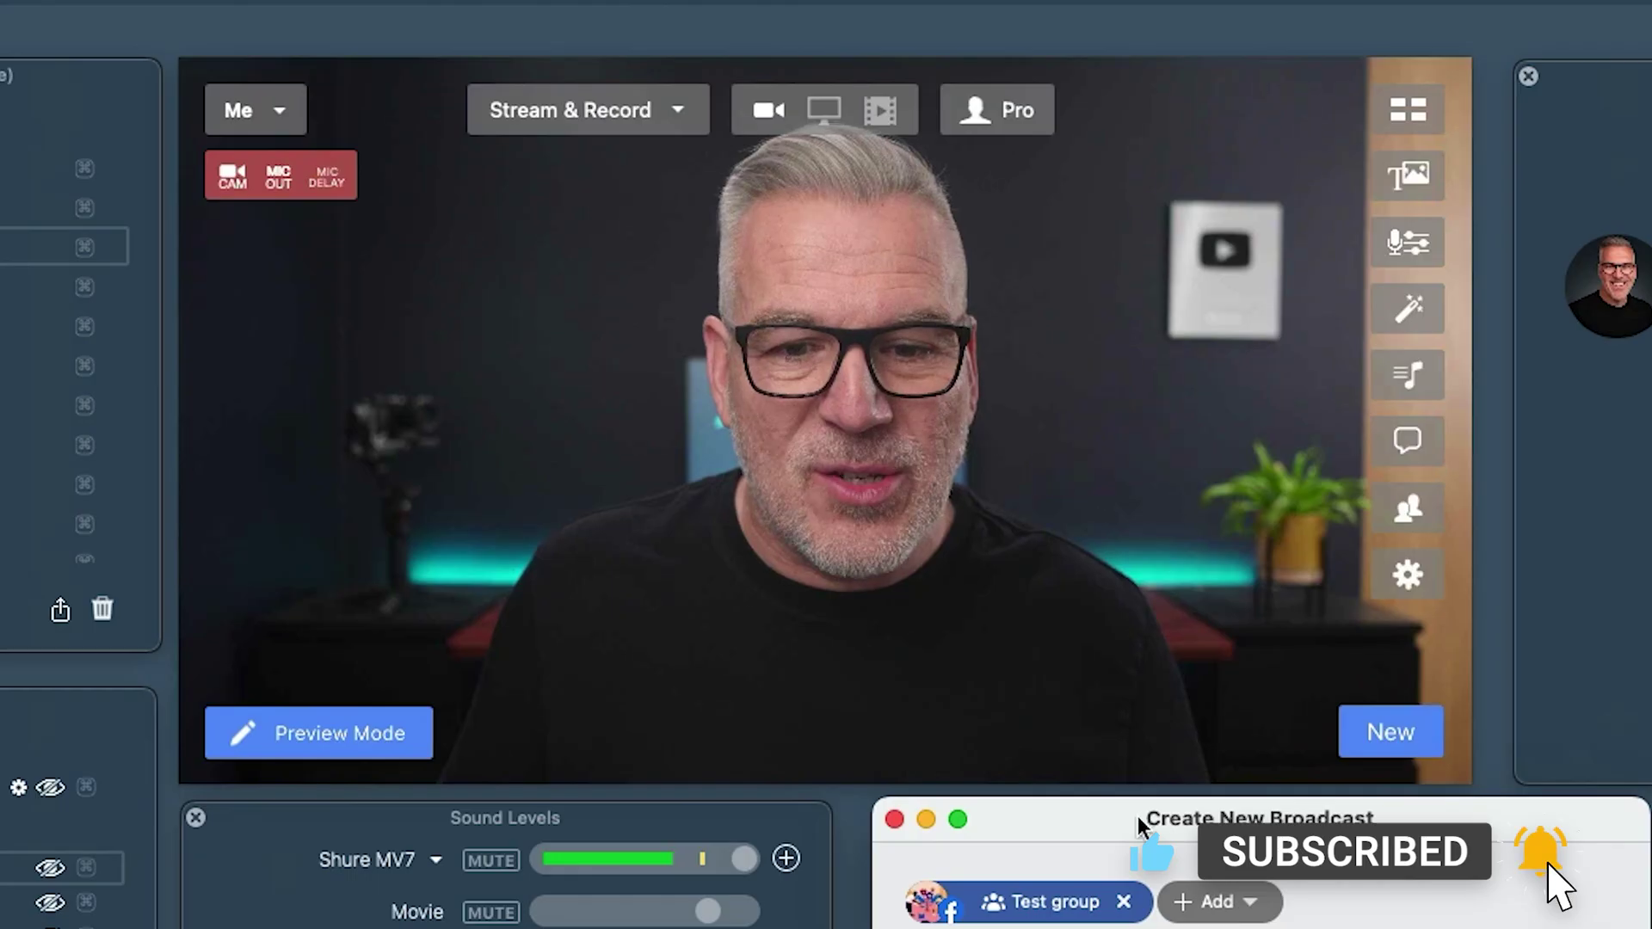
# - Add the training page and community as destinations, then remove both, leaving Test group
pyautogui.moveTo(1137, 816); pyautogui.dragTo(937, 318)
pyautogui.click(1003, 389)
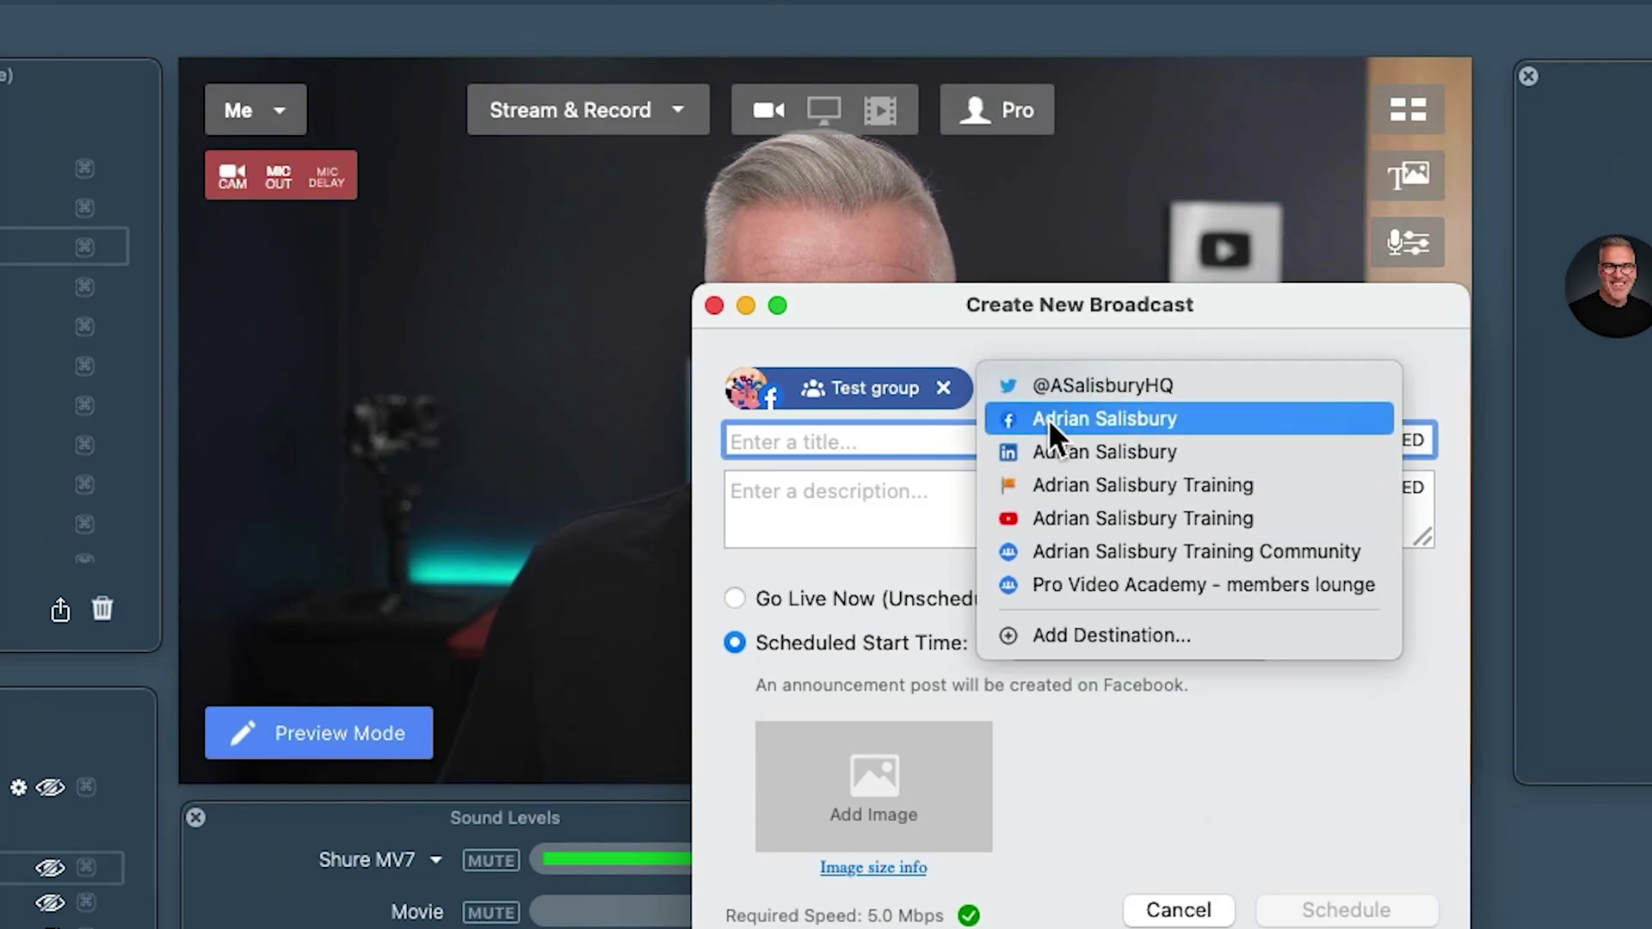
pyautogui.click(1045, 483)
pyautogui.click(790, 441)
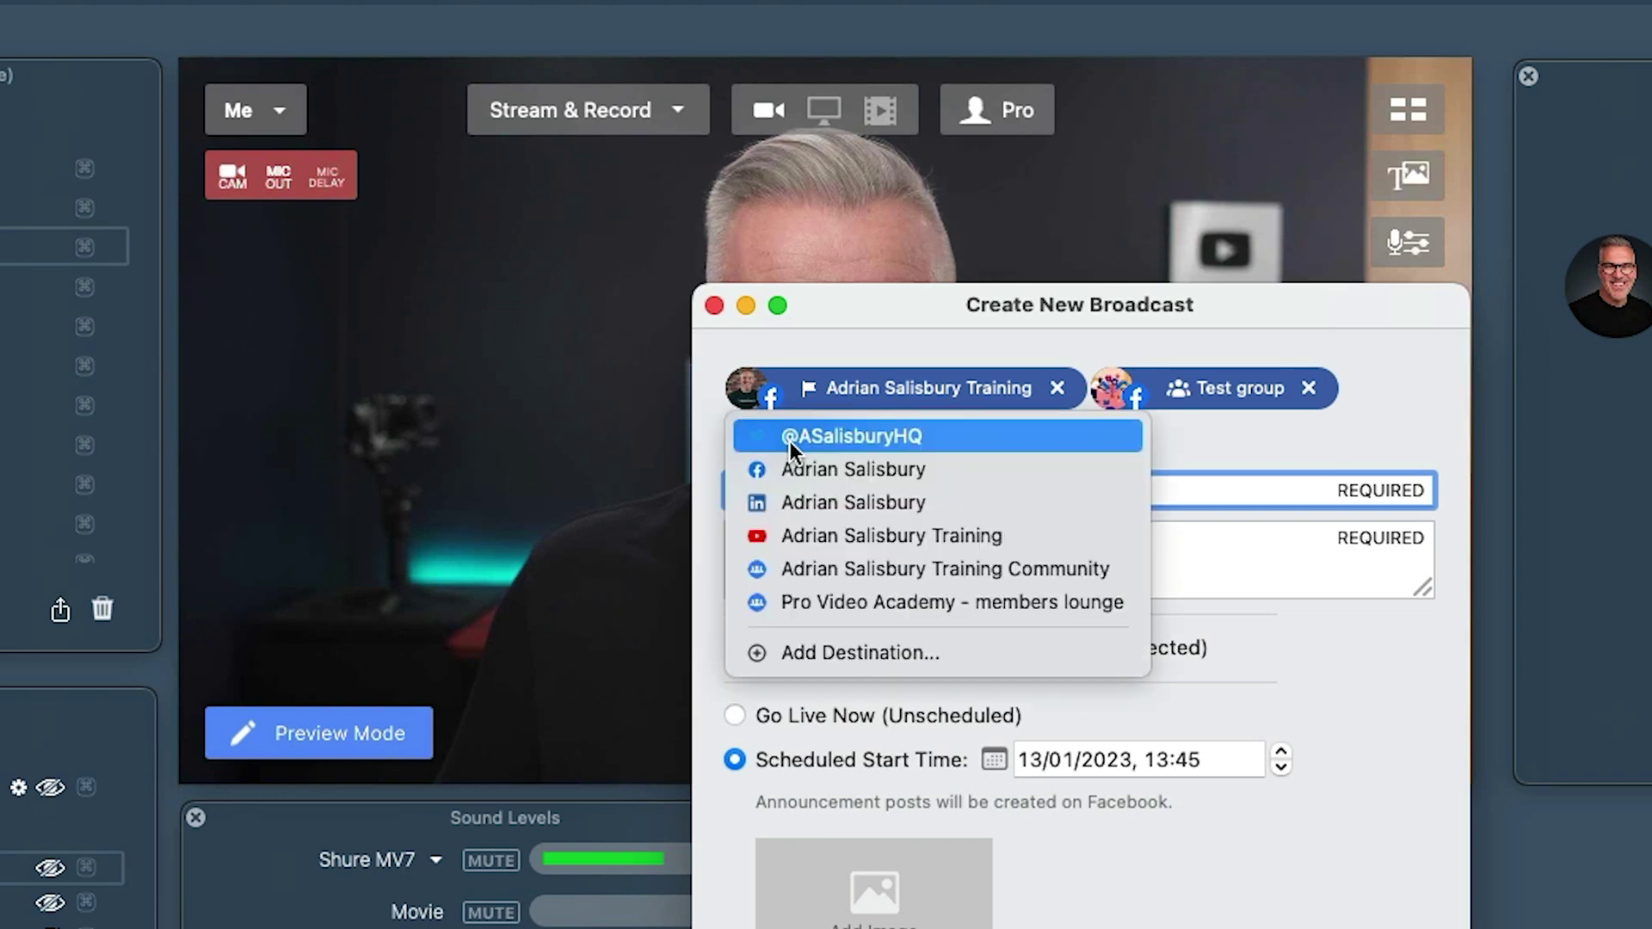
pyautogui.click(817, 568)
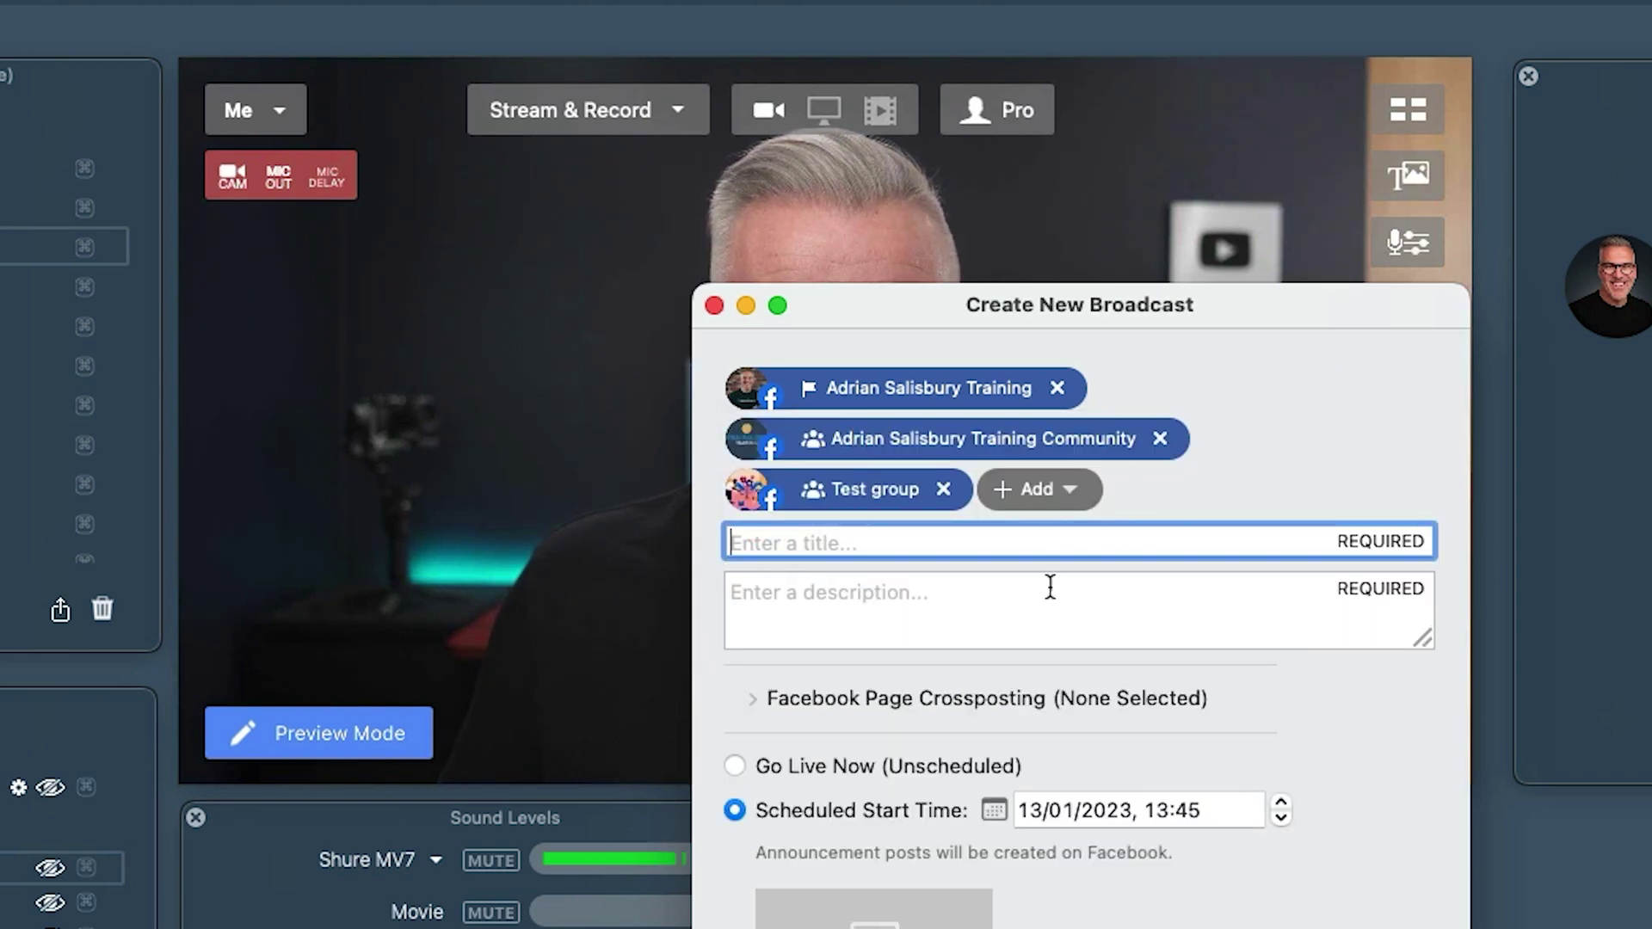
pyautogui.click(1056, 387)
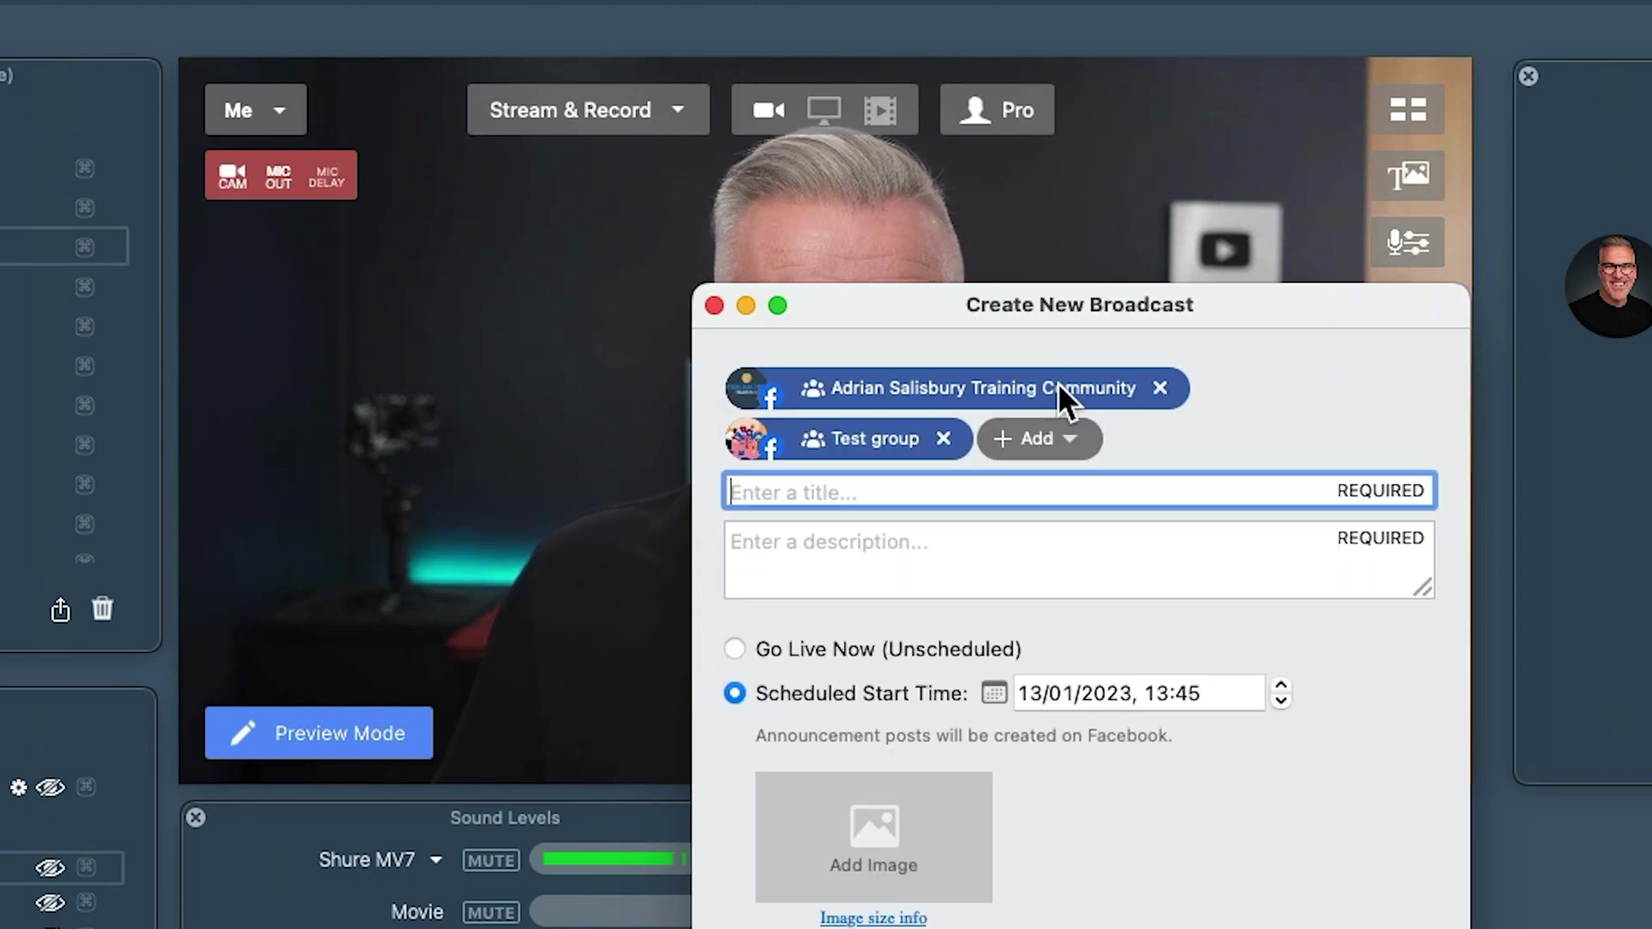
pyautogui.click(1163, 389)
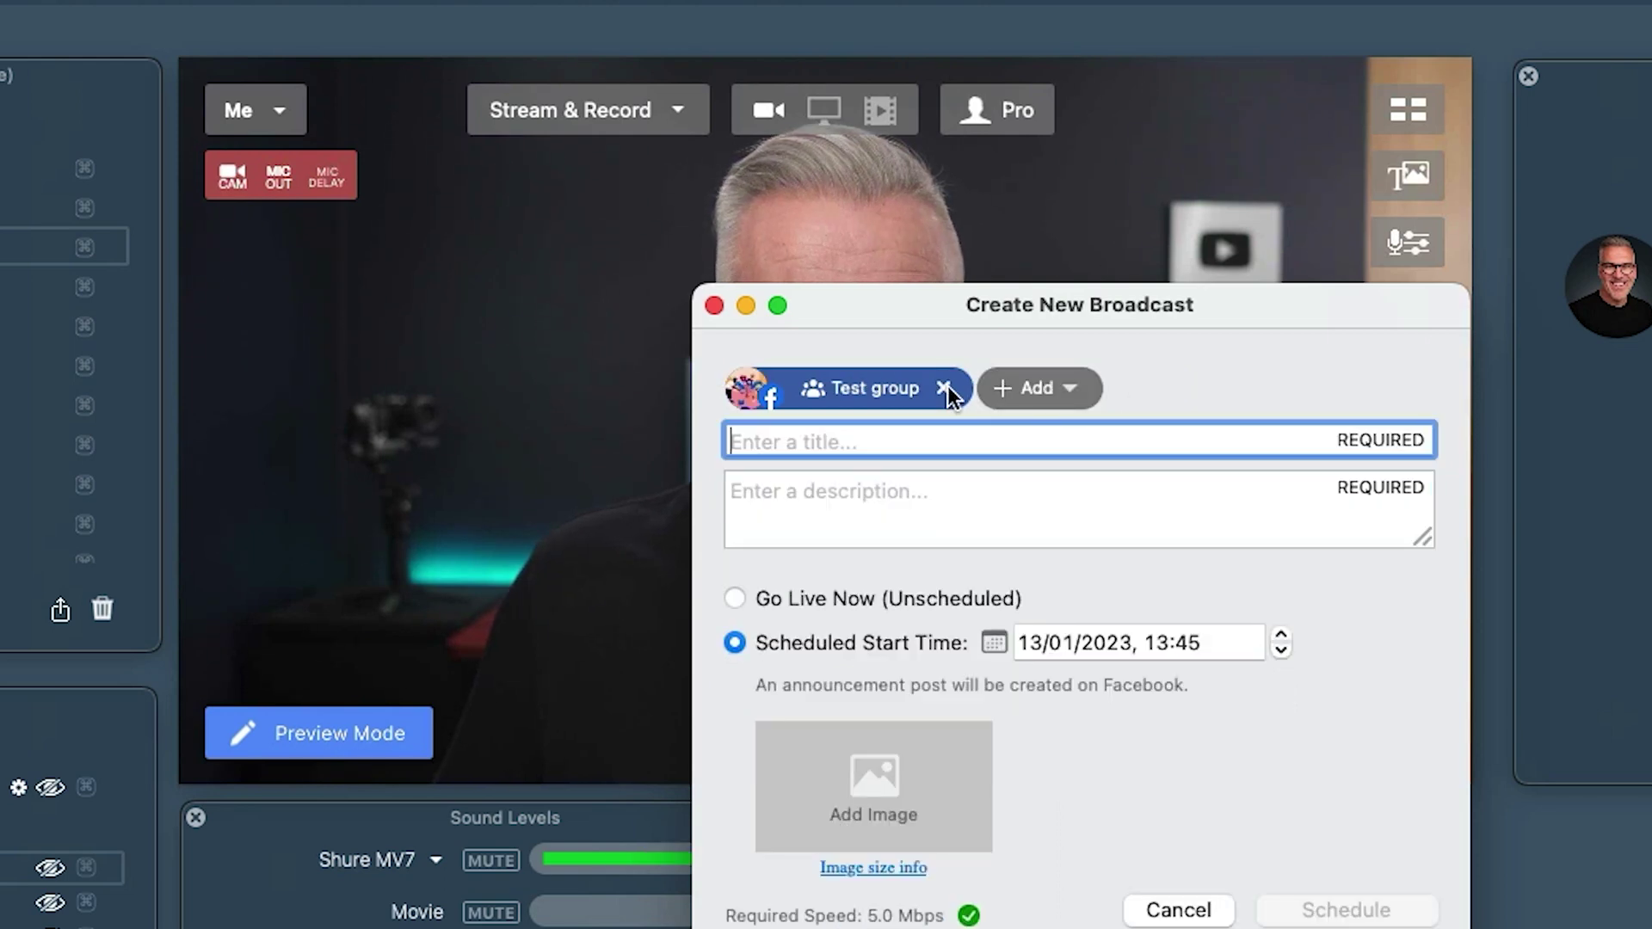